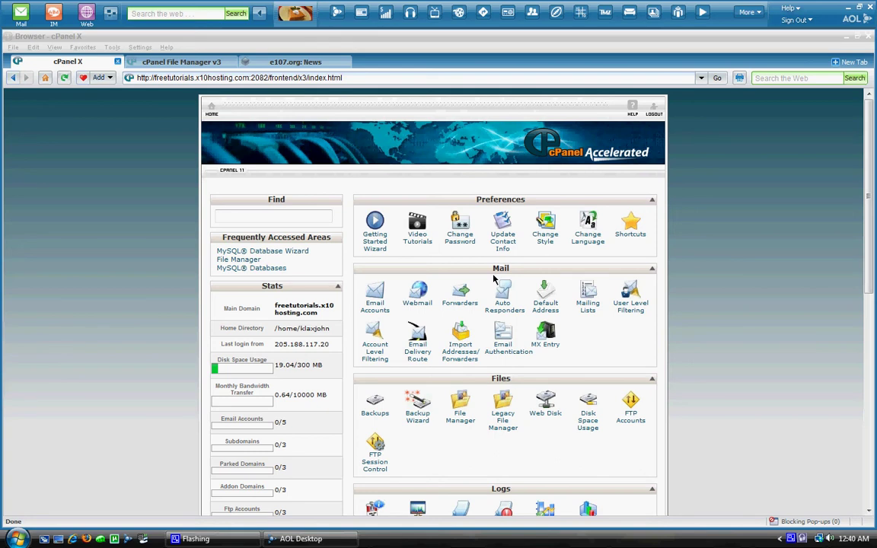
Step: Go to e107.org and open its downloads page, which lists the 0.7.14 full install packages
click(297, 63)
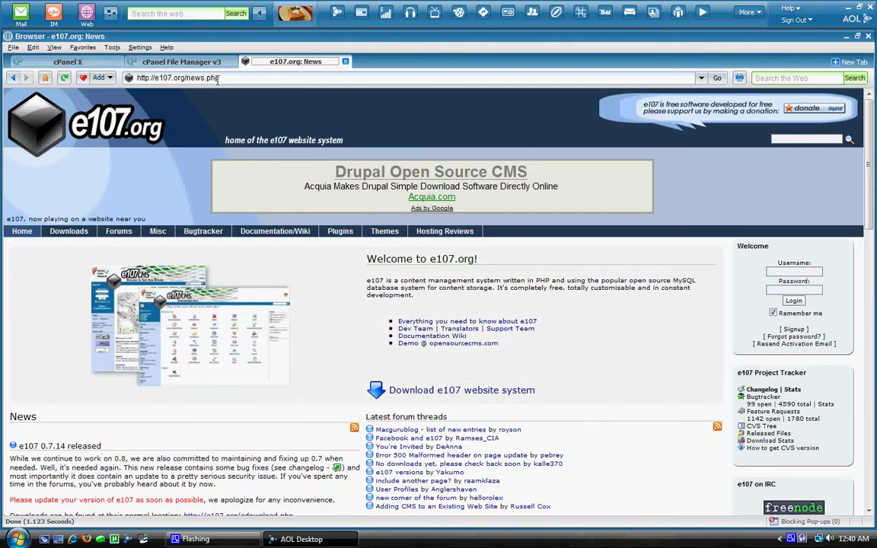
click(411, 392)
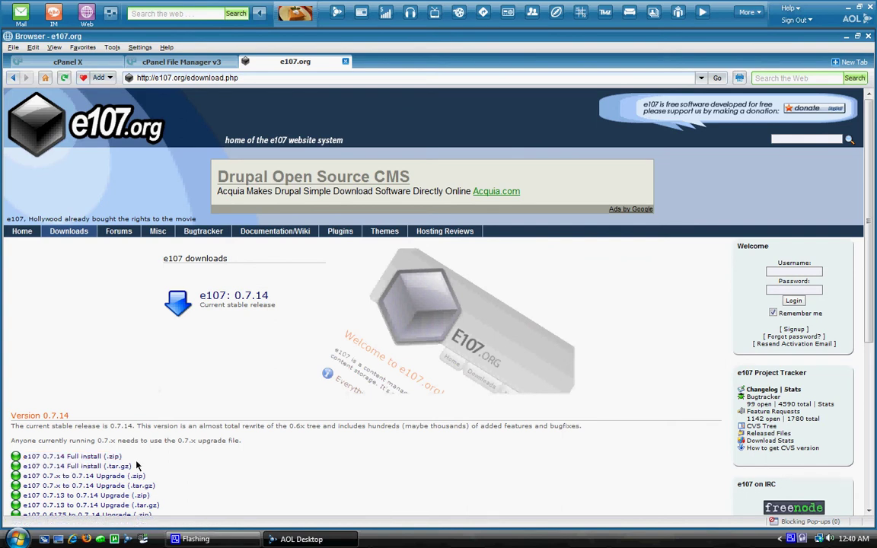
Step: Save e107_v0.7.14_full.zip to the Desktop, allowing the blocked download and replacing the existing file
click(80, 458)
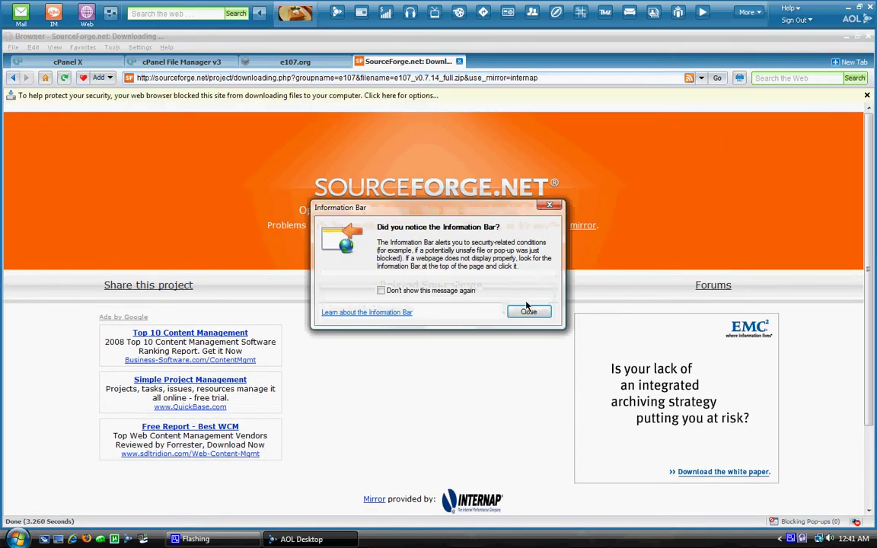
click(523, 311)
click(413, 98)
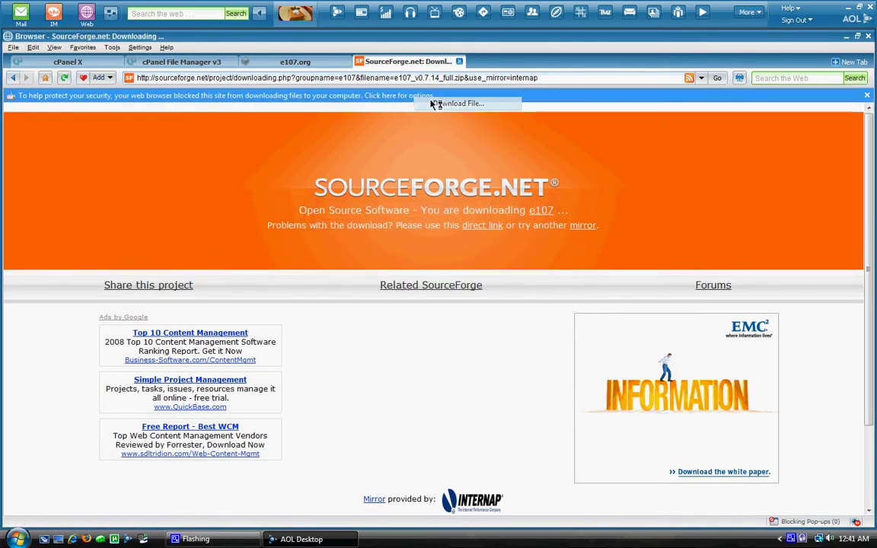
click(427, 105)
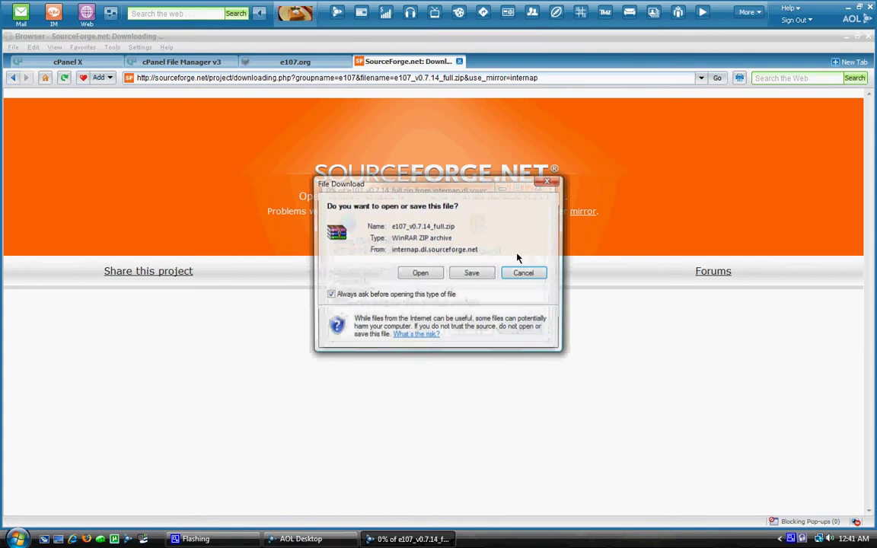
click(469, 272)
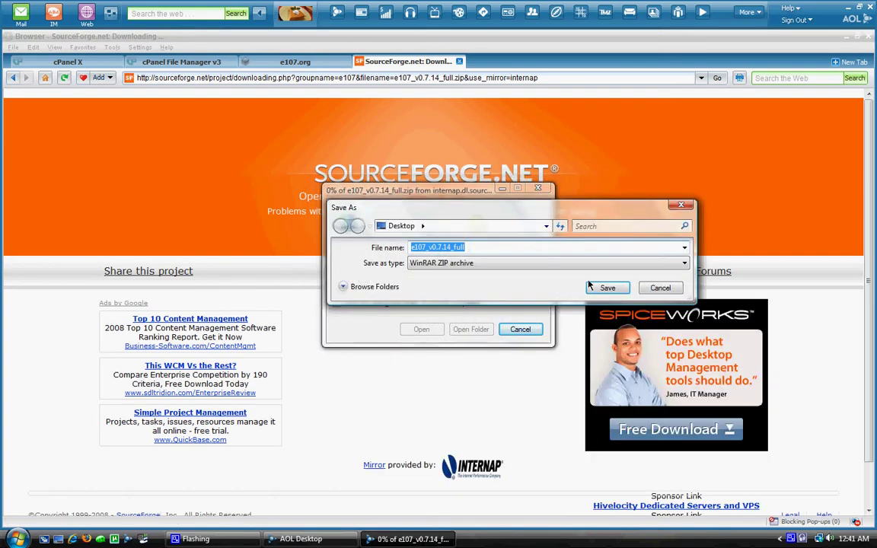
click(607, 288)
click(477, 275)
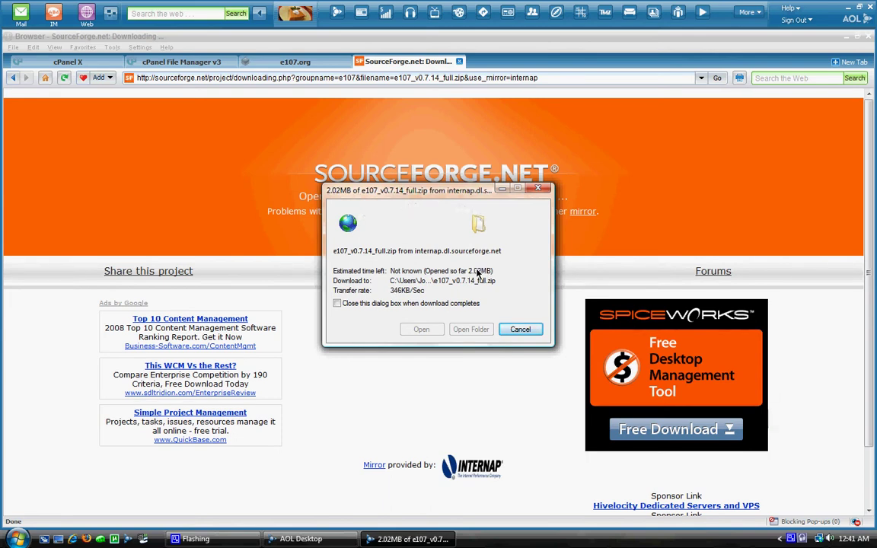
Step: Return to the cPanel X home page, closing the finished download dialog and scrolling to Databases
click(330, 63)
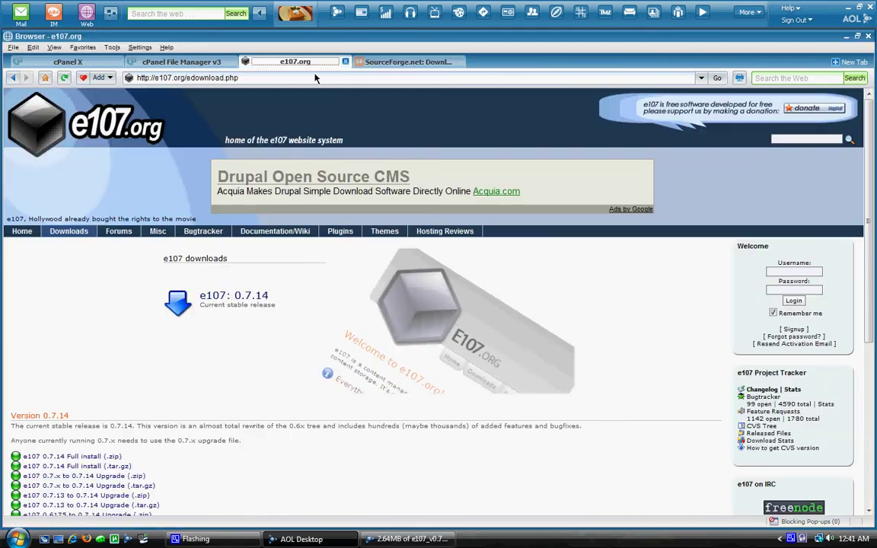
click(67, 62)
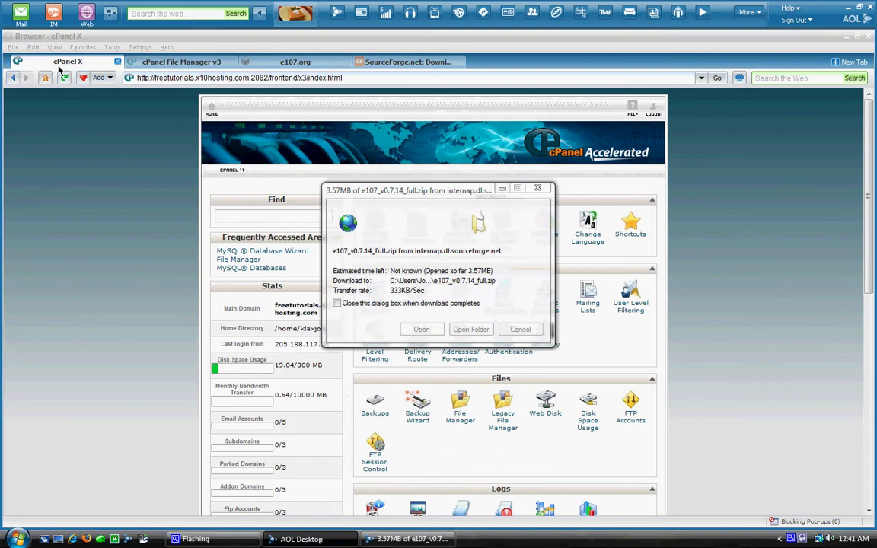
click(519, 330)
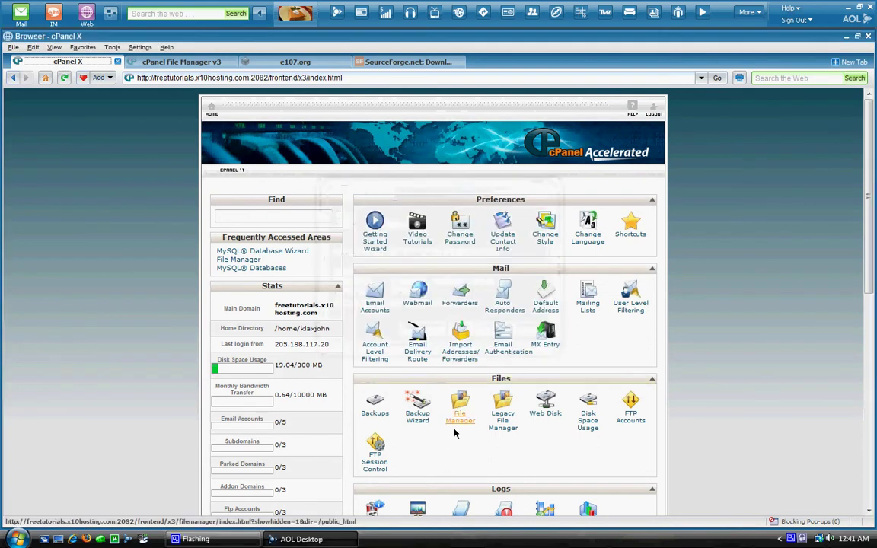
scroll(494, 438, down, 4)
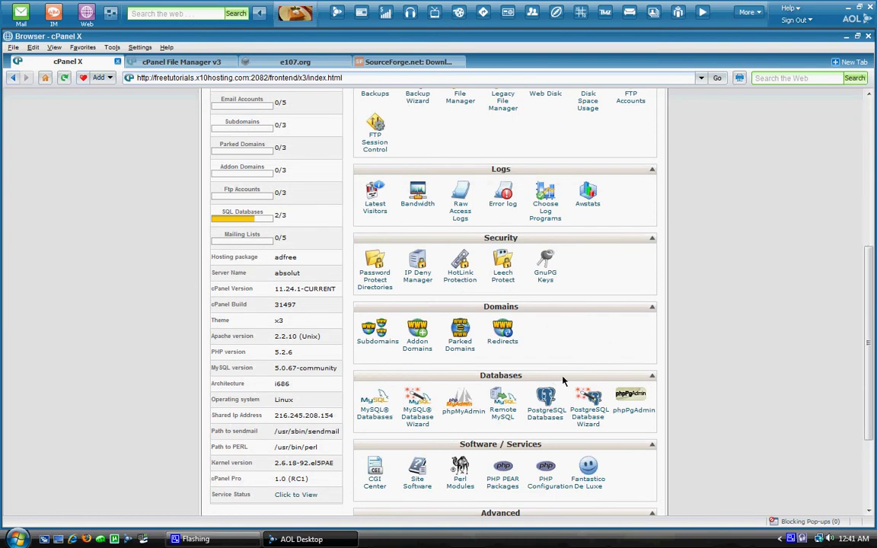
Step: Create a new MySQL database named e107 in the MySQL Database Wizard
click(425, 431)
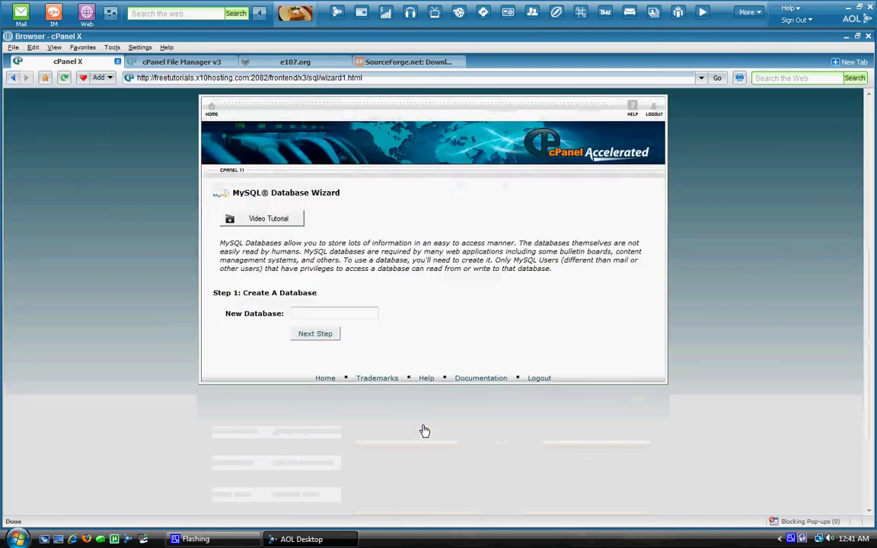
click(350, 314)
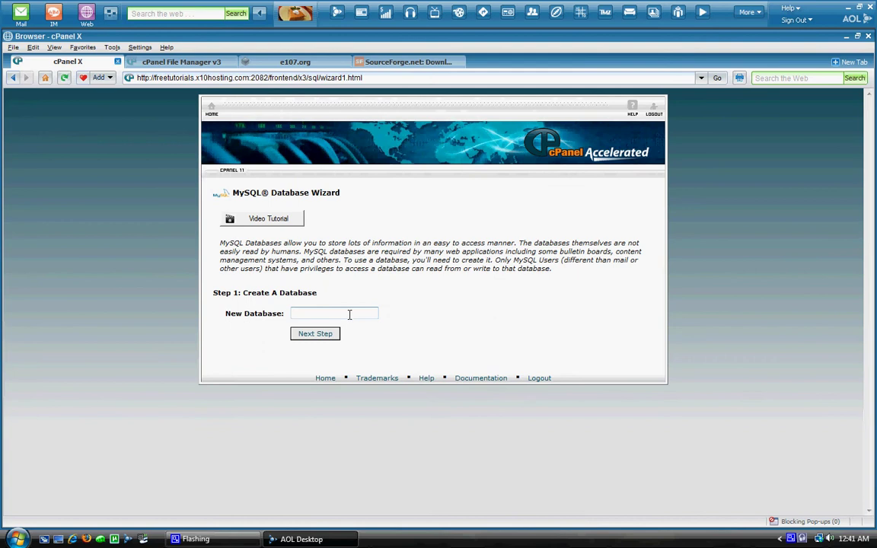
text(e107)
click(325, 337)
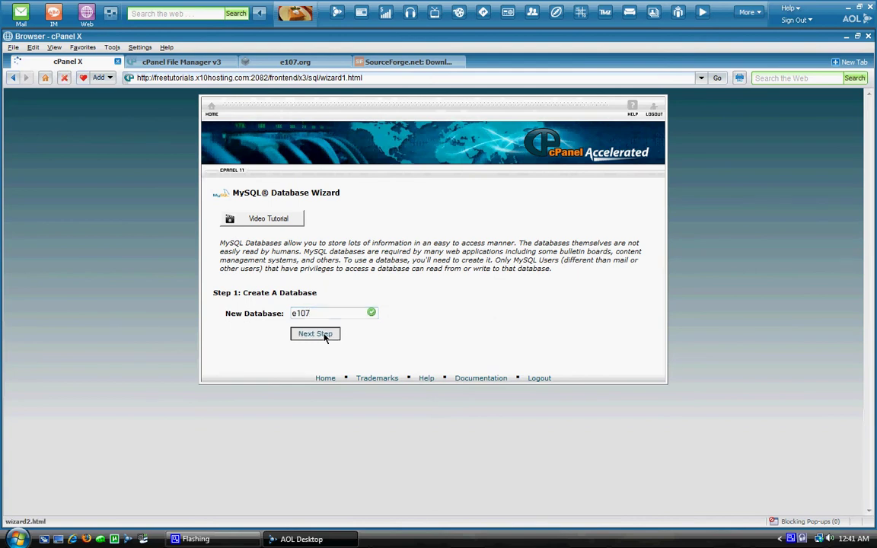
Step: Create a database user with a password and grant it ALL PRIVILEGES on e107
click(329, 283)
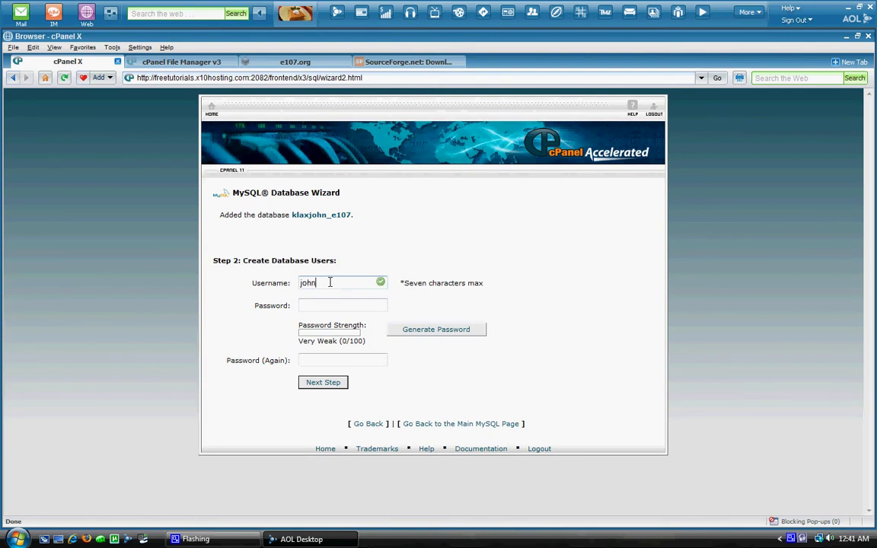
key(Tab)
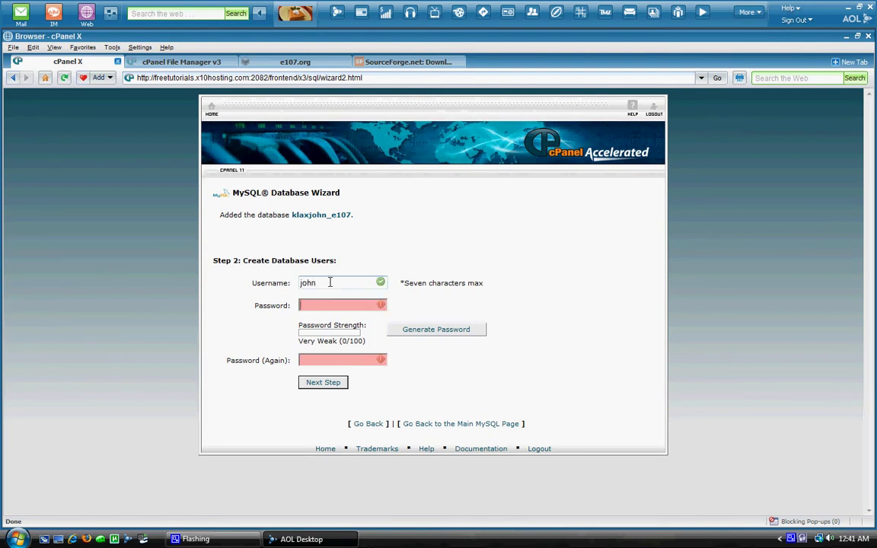
text(******)
key(Tab)
key(Tab)
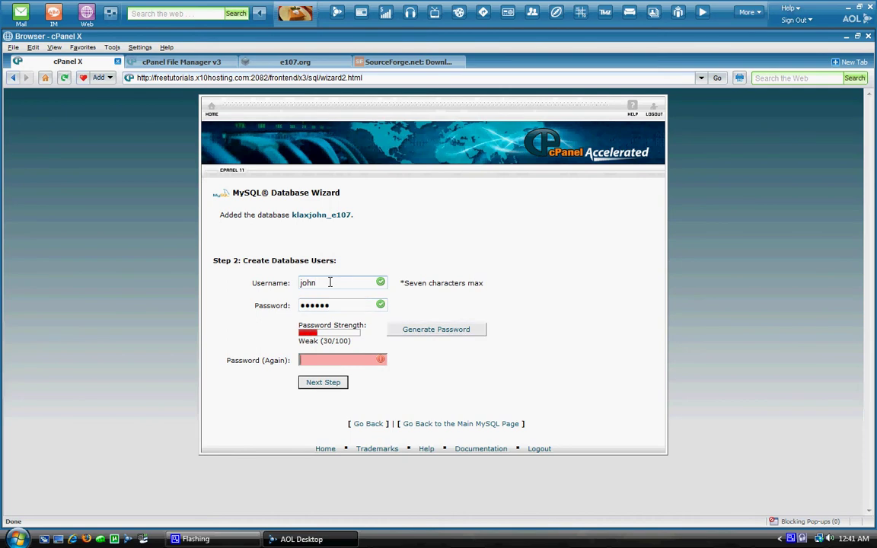
text(******)
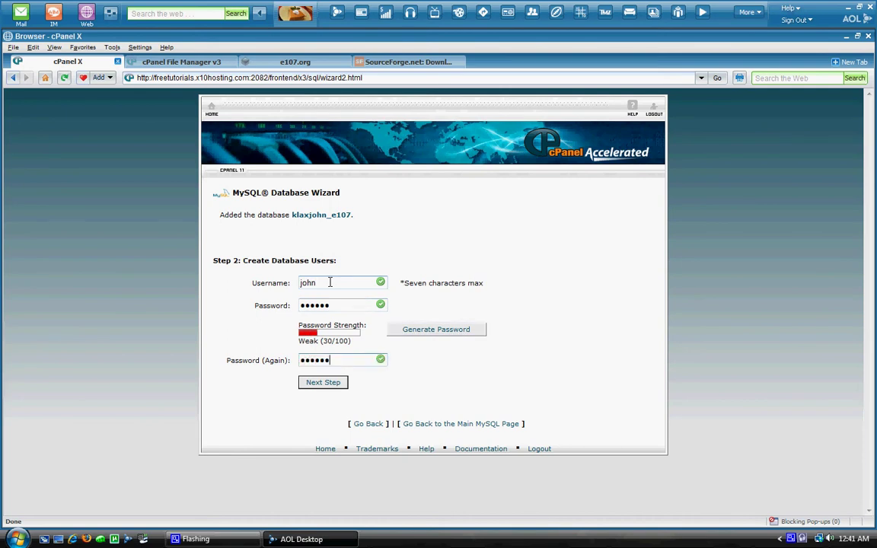
click(324, 385)
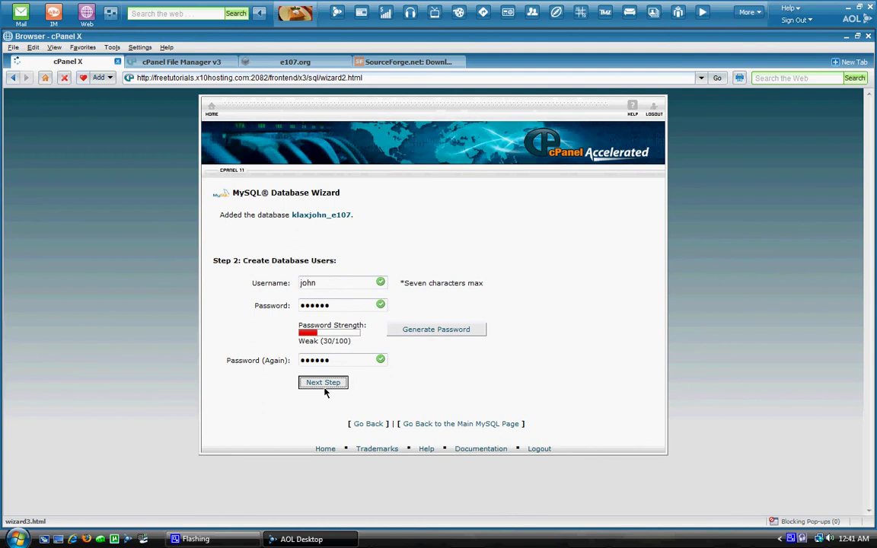
click(317, 297)
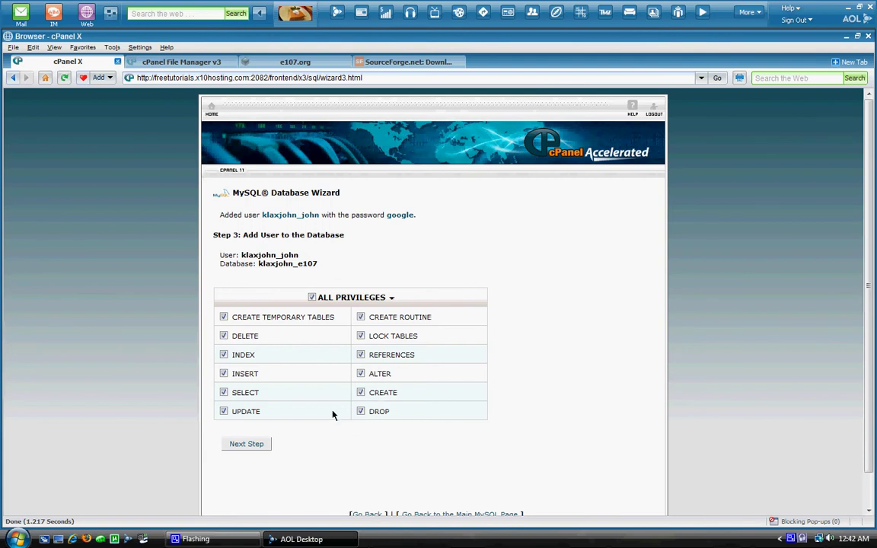
click(252, 445)
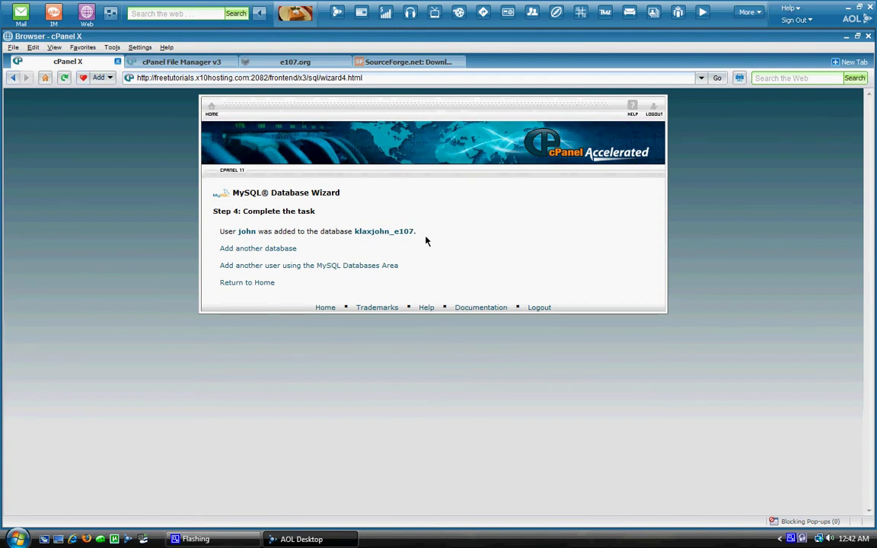
Step: Verify under Current Databases that e107 lists its assigned user, then return to cPanel home
click(253, 285)
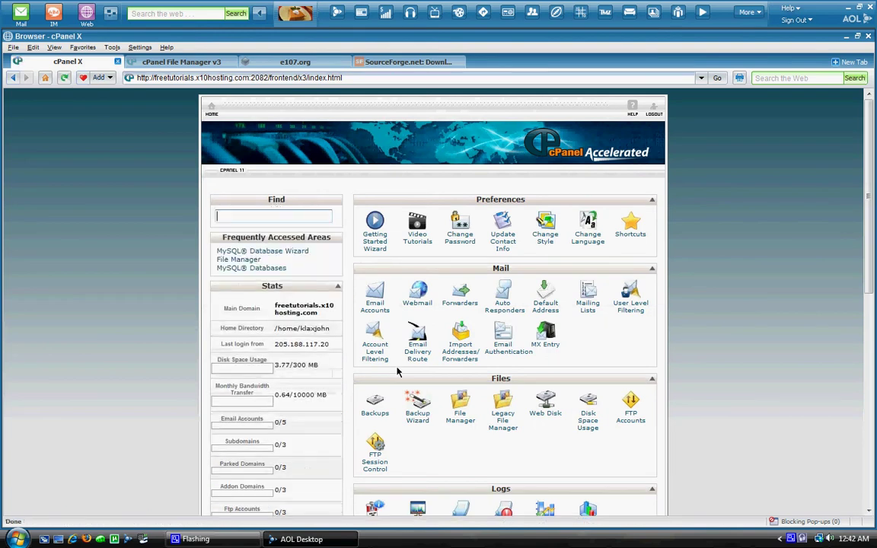
scroll(397, 407, down, 3)
scroll(393, 412, down, 2)
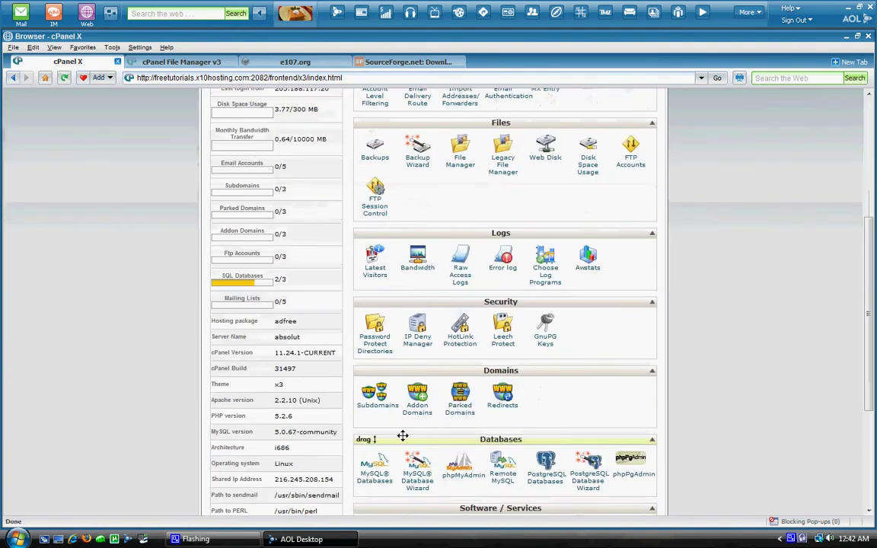
scroll(368, 415, down, 1)
click(368, 415)
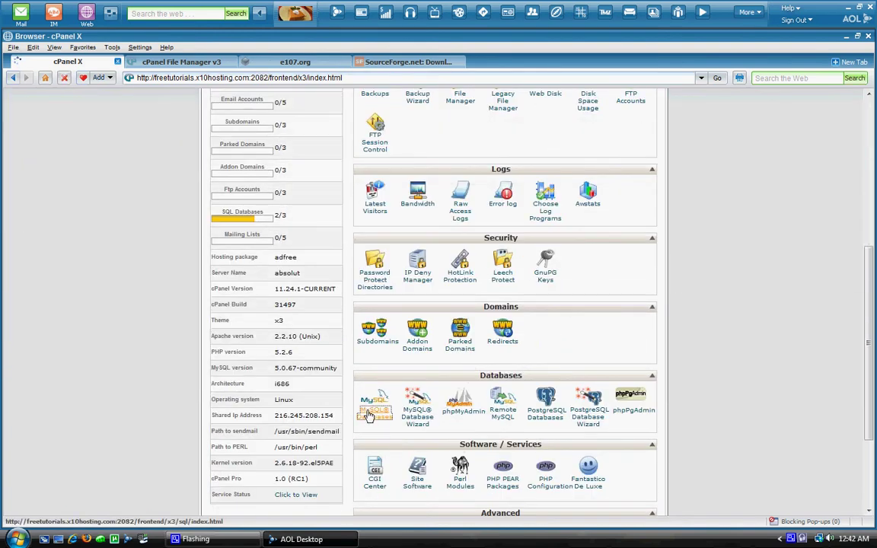
scroll(457, 404, down, 4)
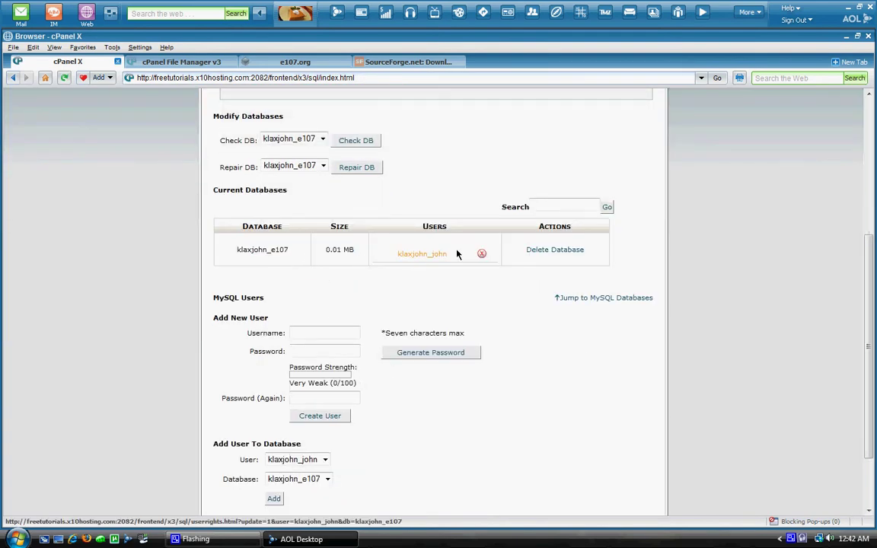
scroll(425, 380, down, 1)
scroll(427, 386, up, 4)
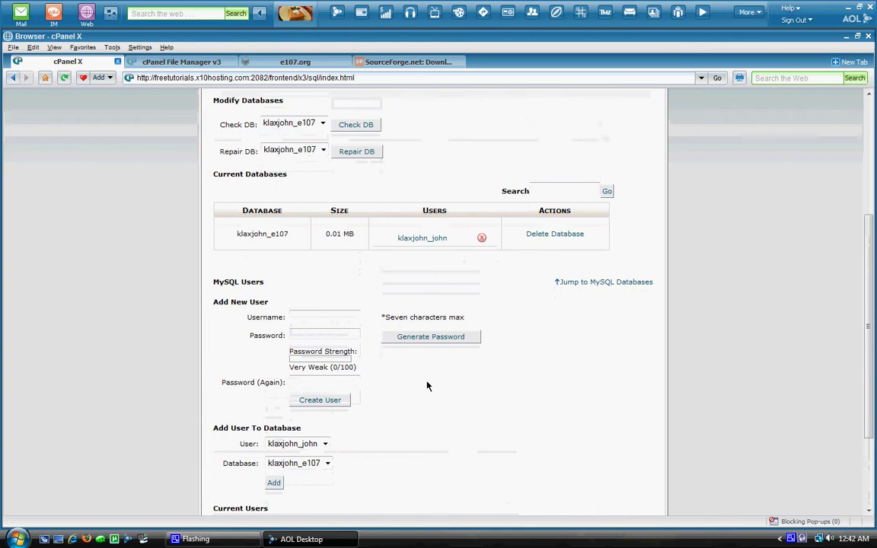
click(212, 109)
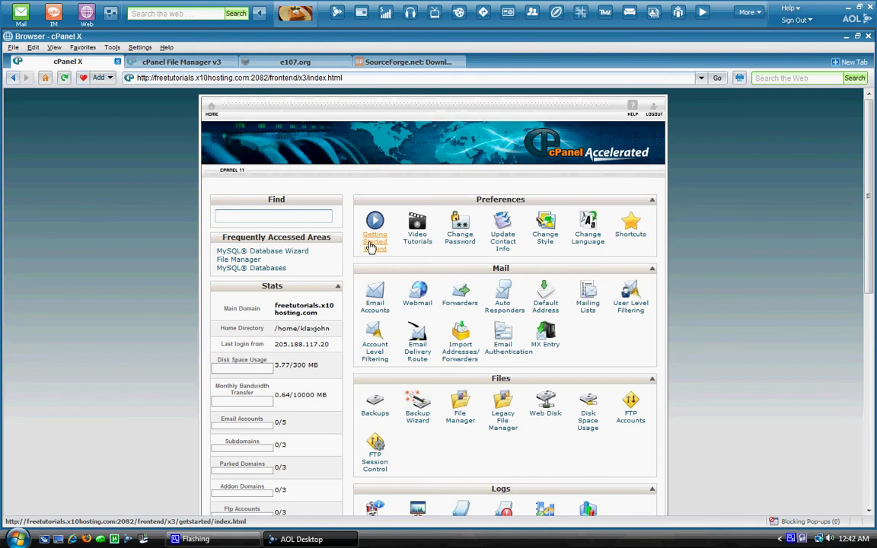
Step: Open the File Manager at public_html and bring up its file upload page
click(479, 425)
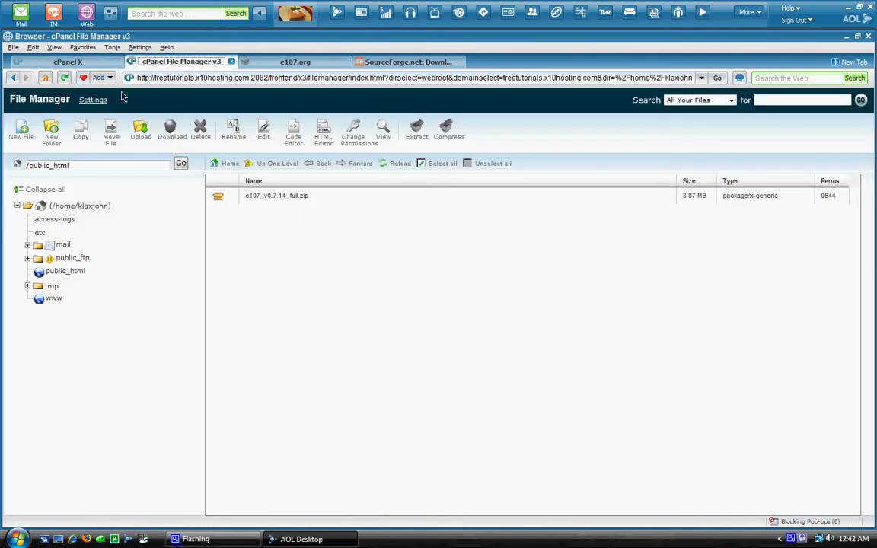
click(67, 62)
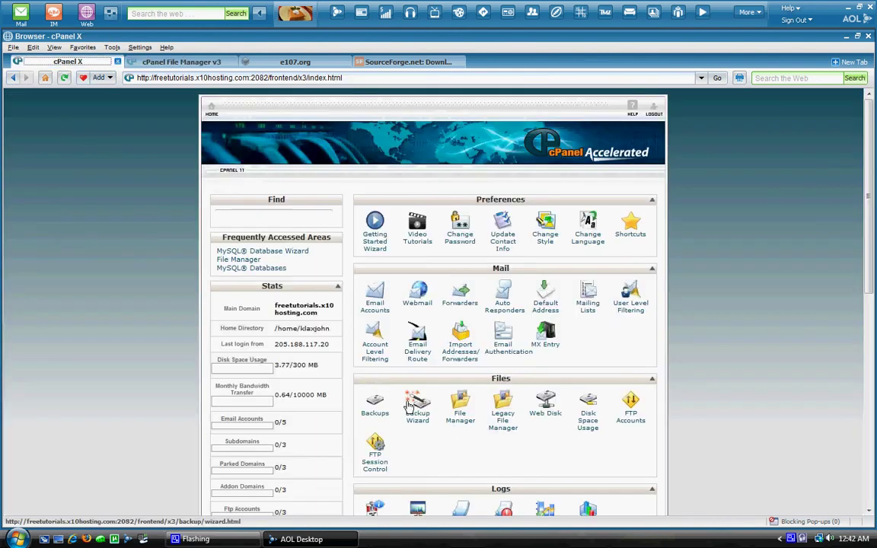
click(183, 62)
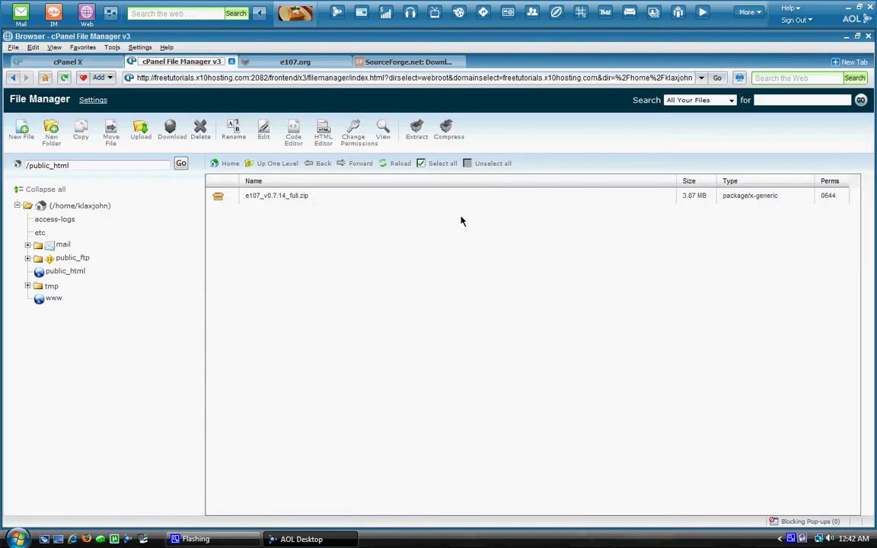
click(141, 129)
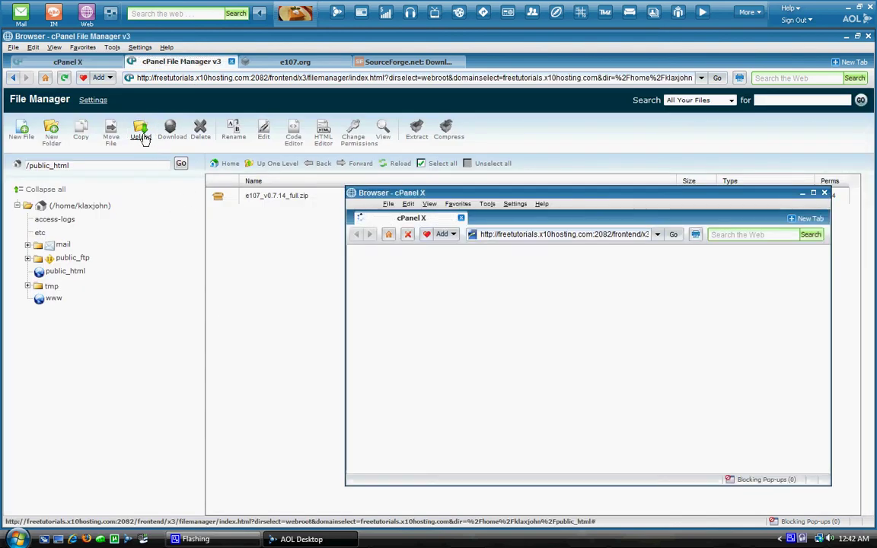
Step: Browse the local file chooser for the archive, then cancel it
click(596, 317)
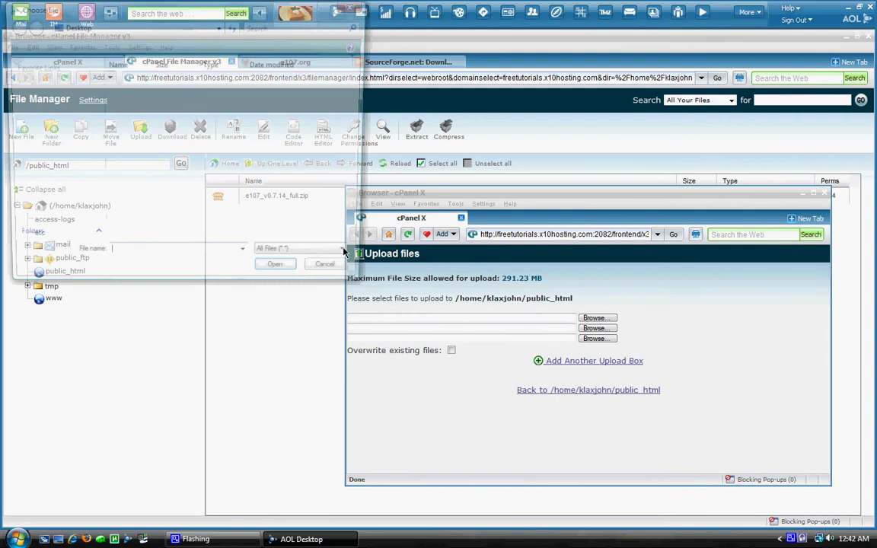
scroll(168, 162, down, 10)
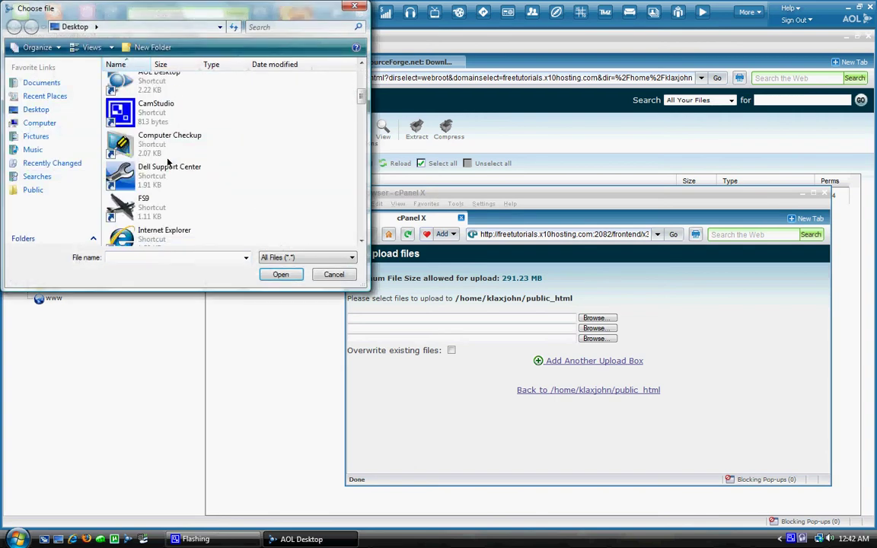
scroll(167, 162, down, 8)
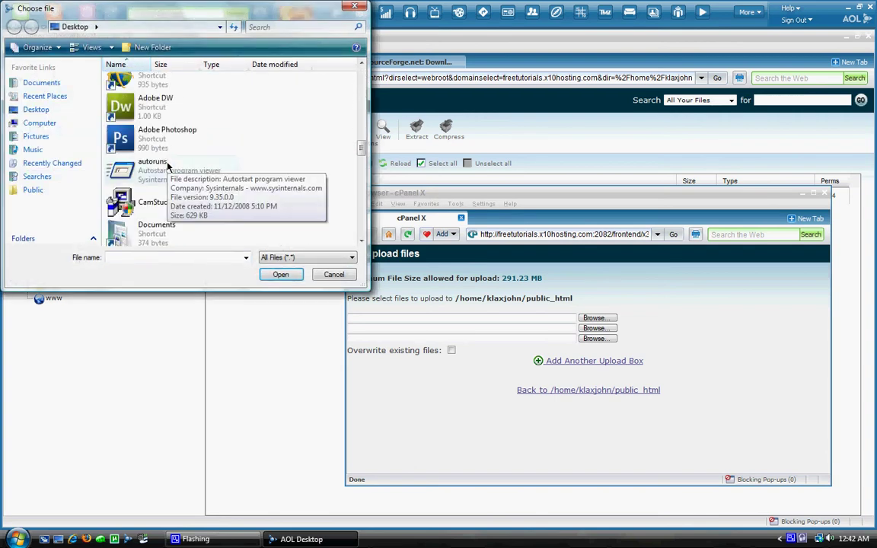
scroll(167, 166, down, 6)
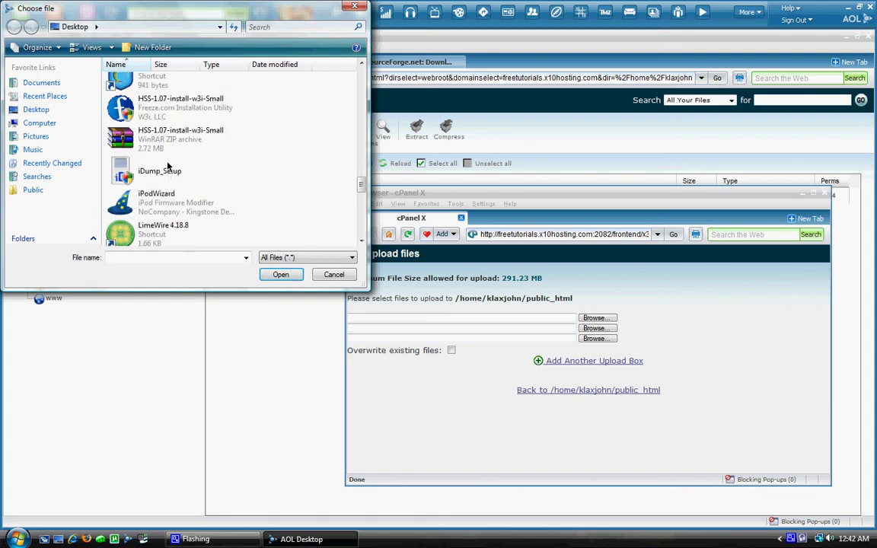
scroll(168, 161, down, 4)
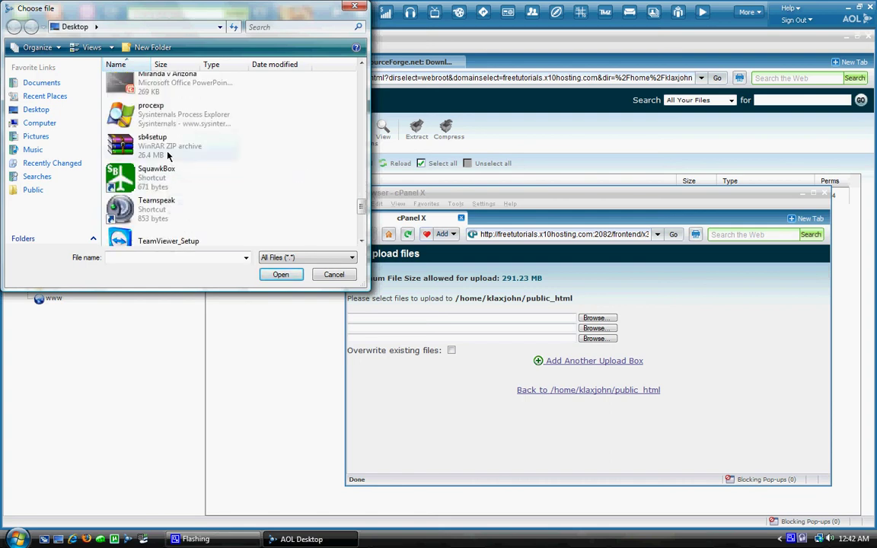
scroll(171, 163, down, 2)
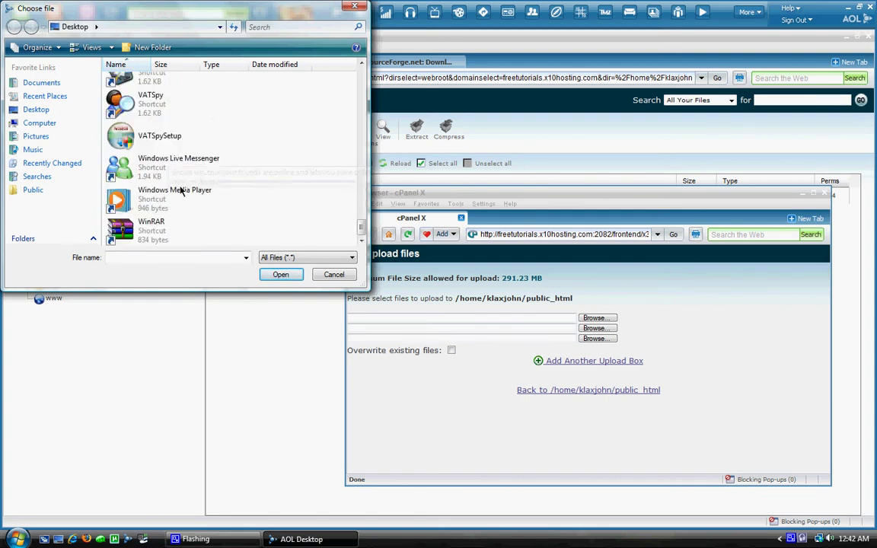
scroll(180, 202, up, 6)
scroll(178, 198, up, 8)
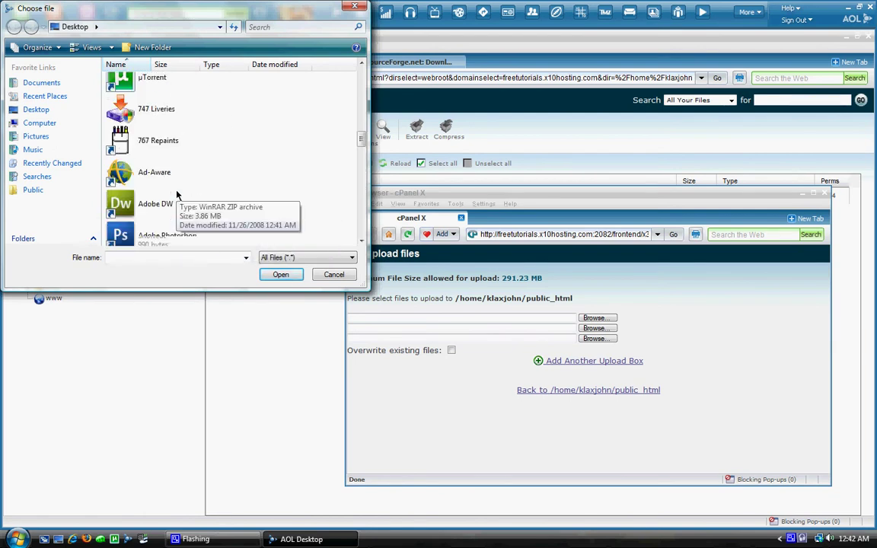
scroll(178, 196, down, 4)
scroll(176, 194, up, 6)
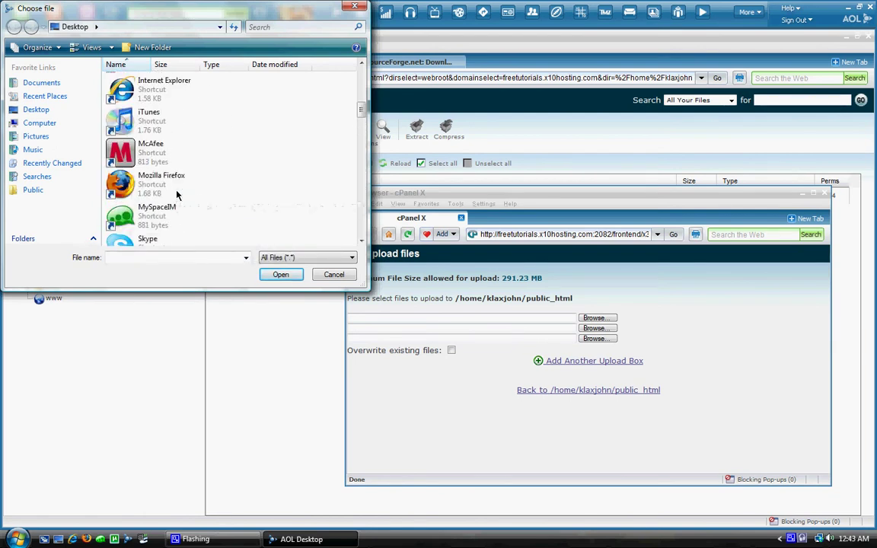
scroll(162, 193, up, 1)
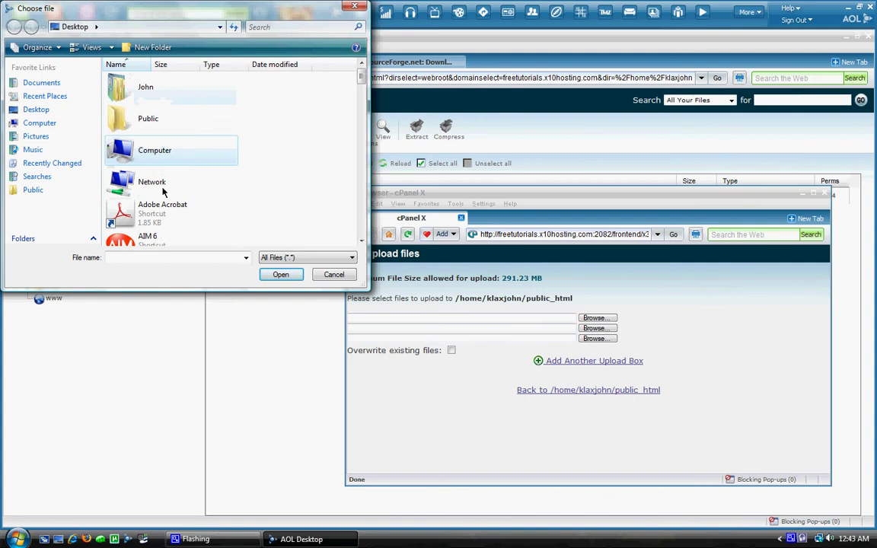
scroll(162, 194, down, 7)
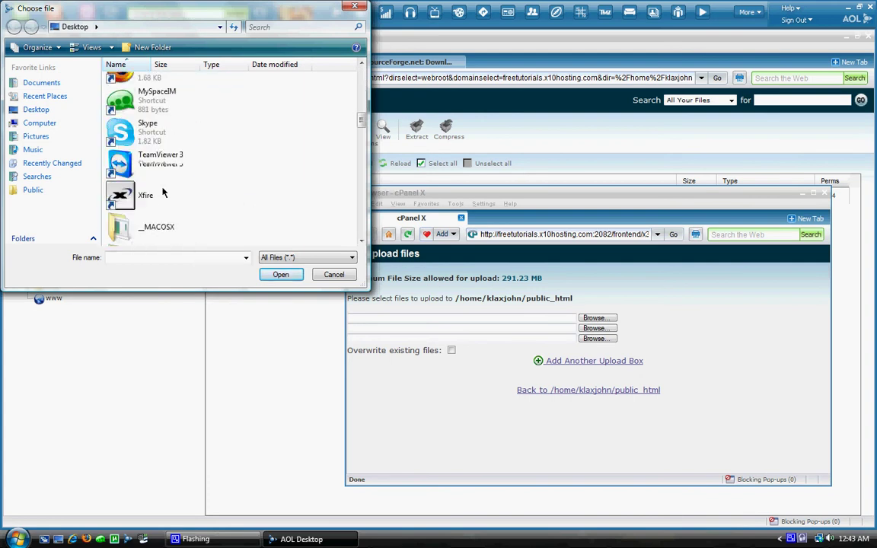
scroll(162, 194, up, 6)
scroll(186, 190, down, 1)
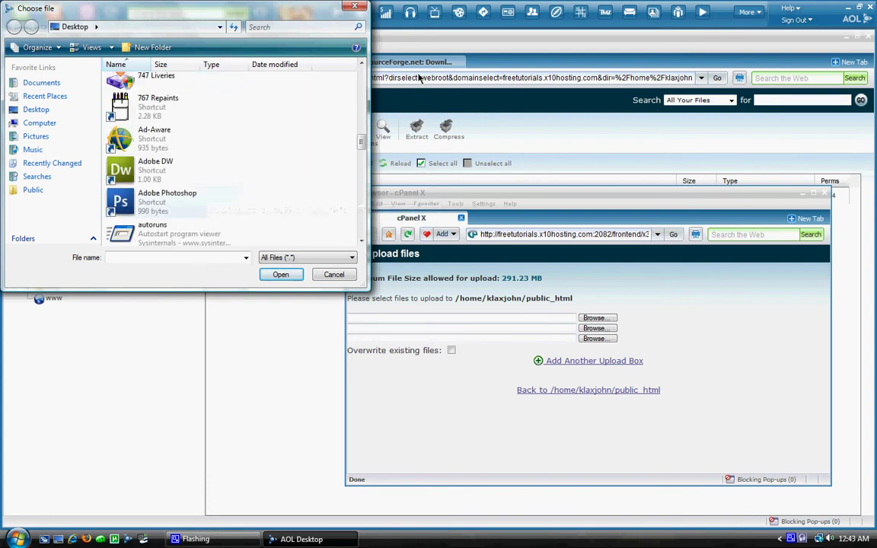
key(Escape)
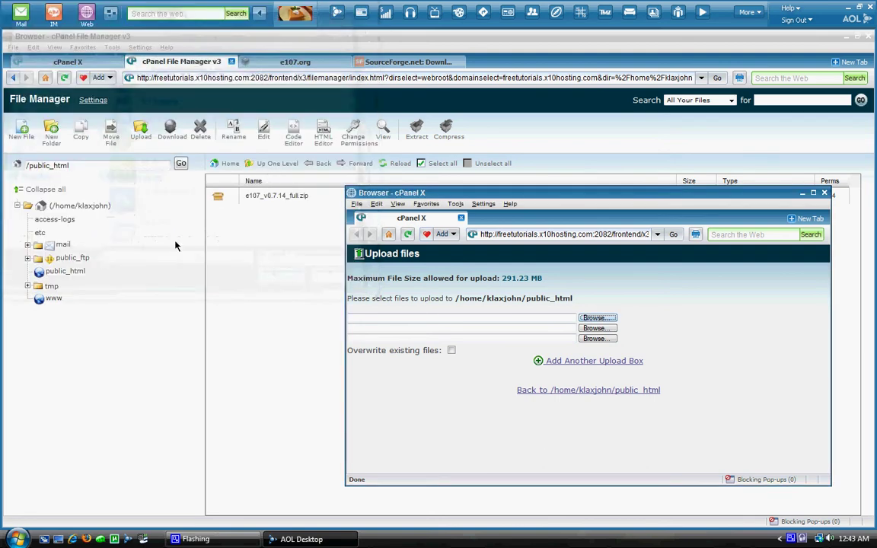
Step: Upload e107_v0.7.14_full.zip to public_html and close the upload window
click(594, 317)
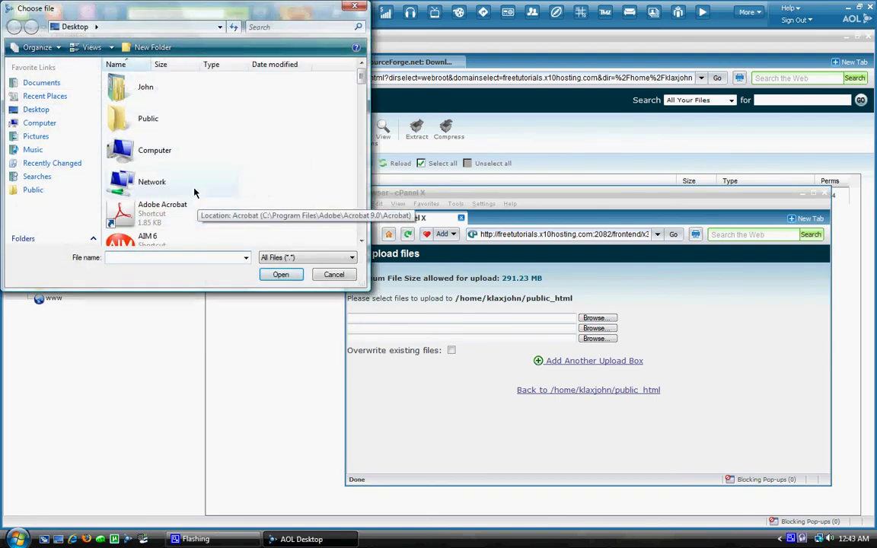
drag(362, 76, 375, 159)
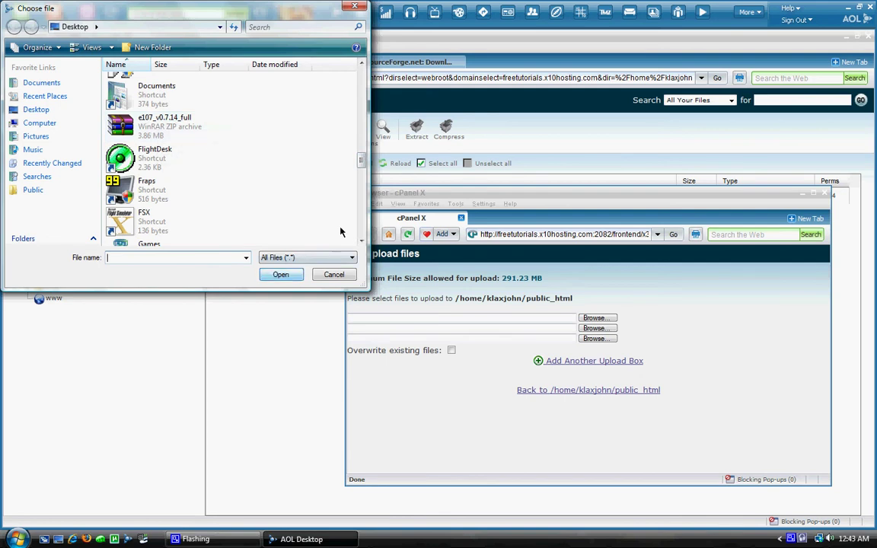
double_click(160, 124)
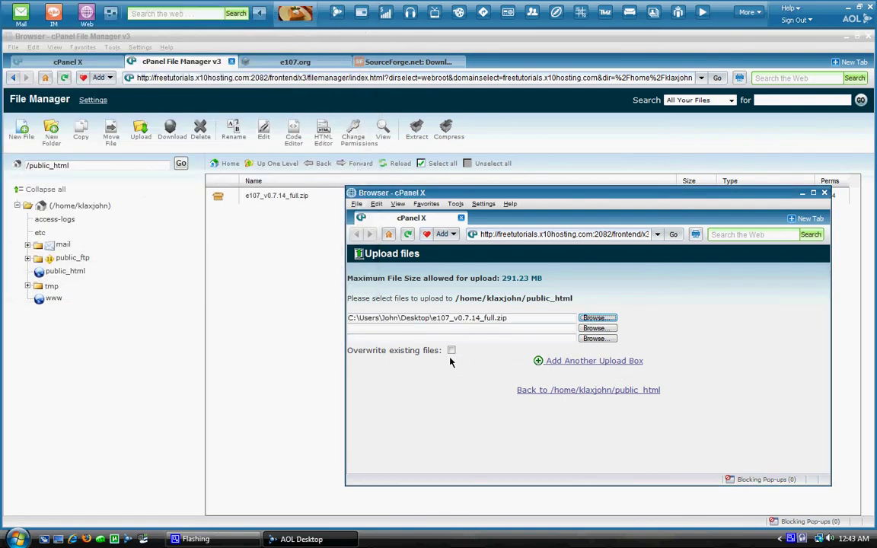
click(823, 192)
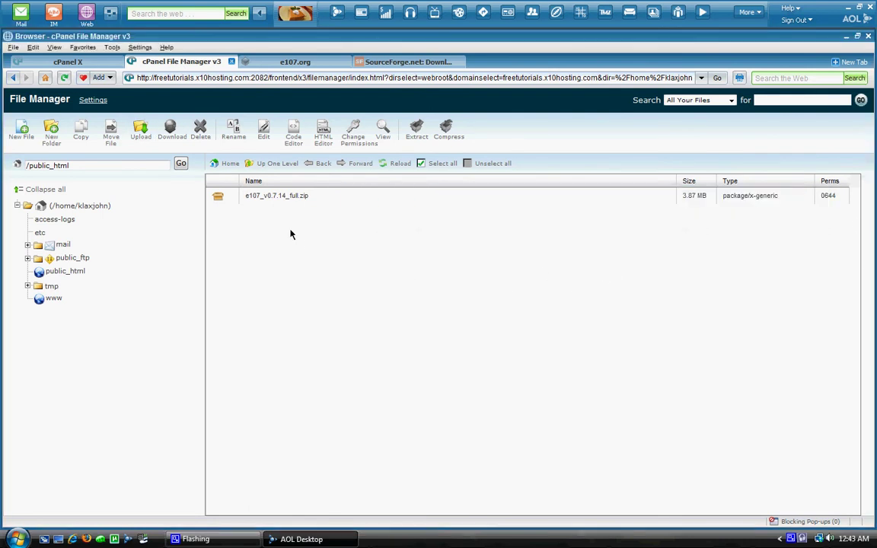
Step: Extract e107_v0.7.14_full.zip into /public_html and dismiss the extraction results
right_click(281, 199)
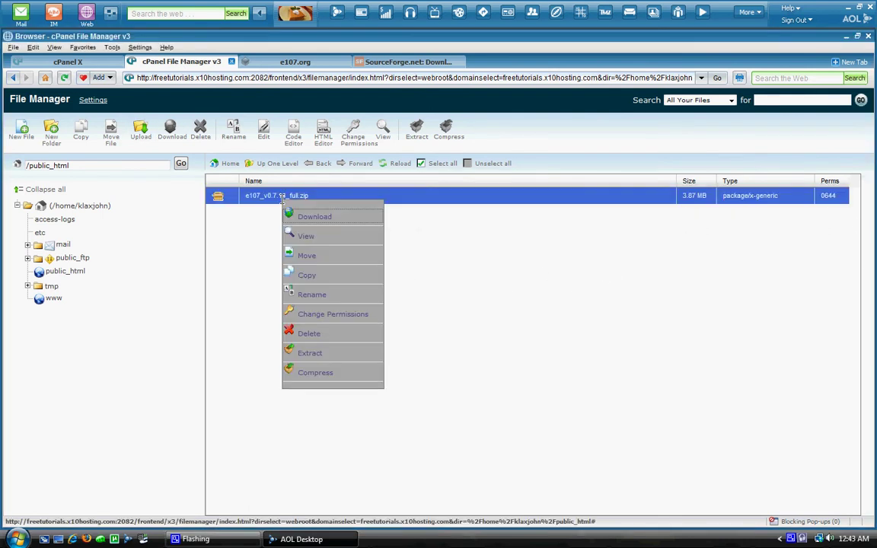
click(235, 239)
right_click(275, 200)
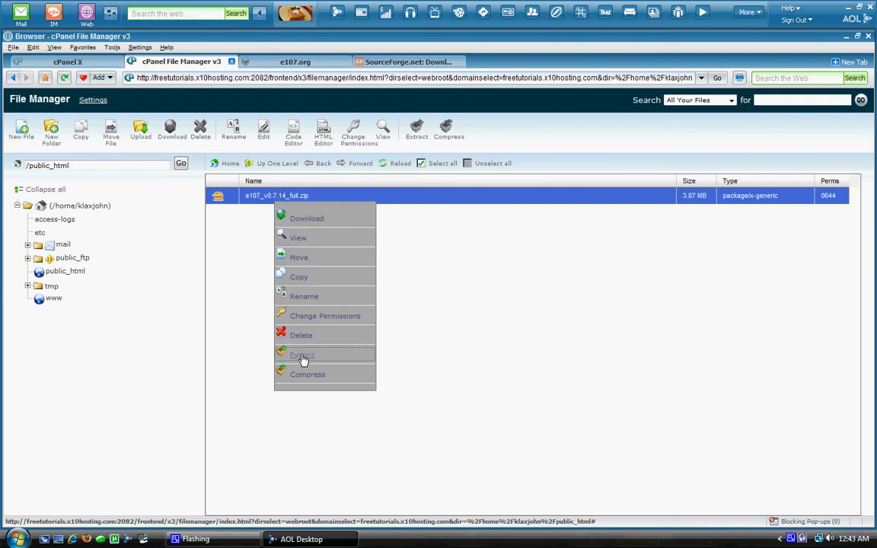
drag(303, 360, 299, 356)
click(298, 358)
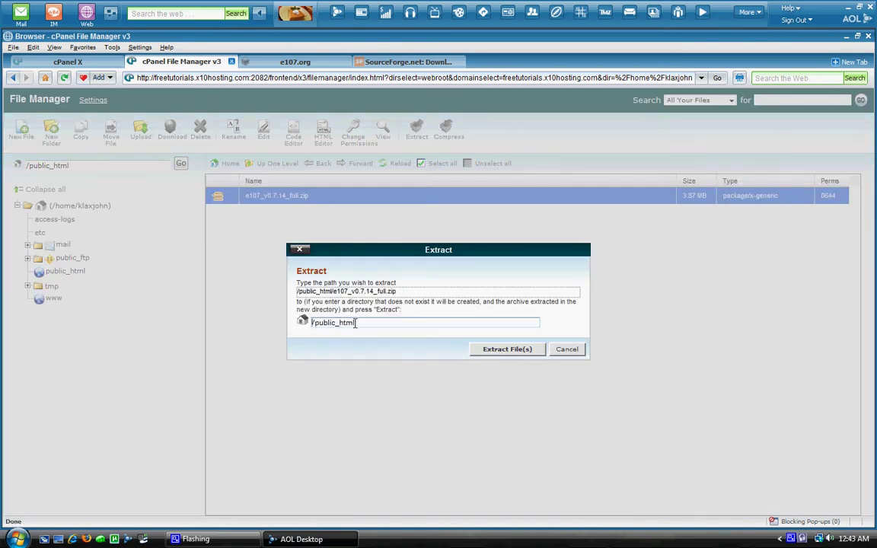
click(517, 350)
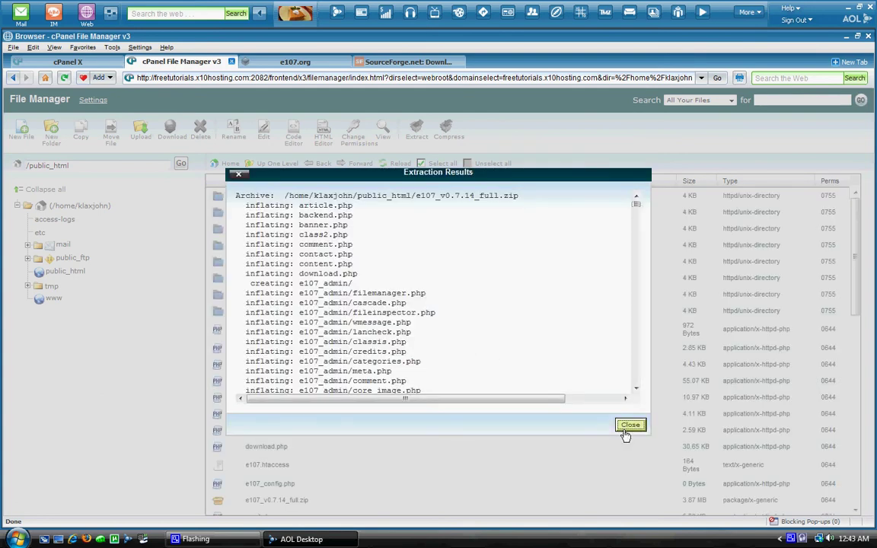
click(629, 424)
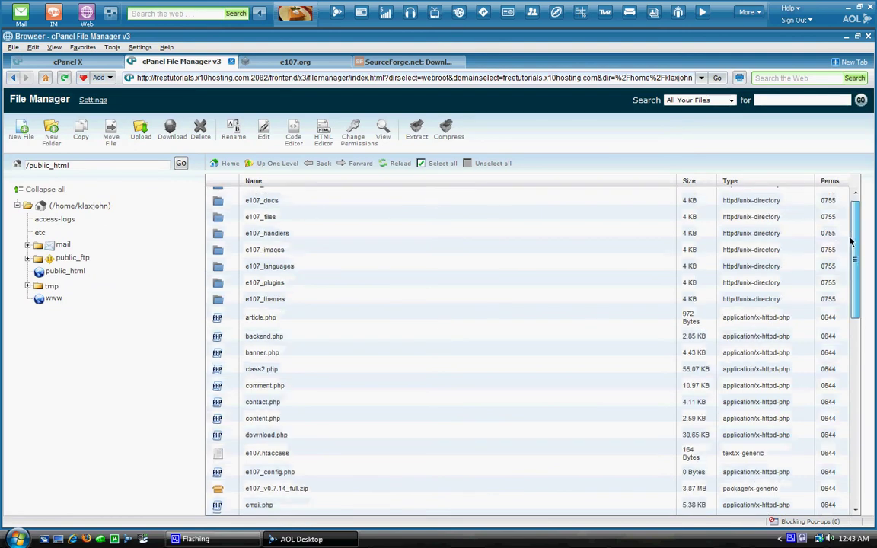
Step: Close the SourceForge download page
mouse_move(852, 235)
mouse_down()
mouse_move(856, 407)
mouse_move(866, 244)
mouse_up()
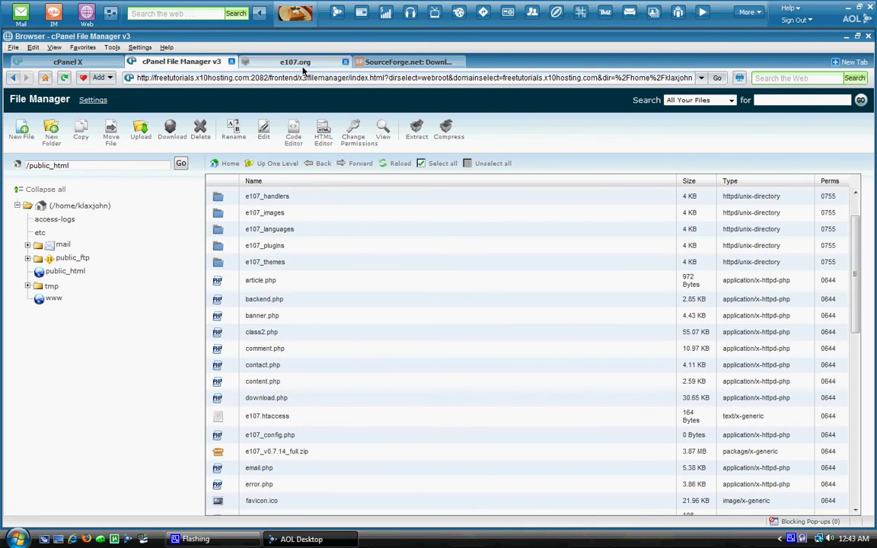
click(408, 62)
click(458, 62)
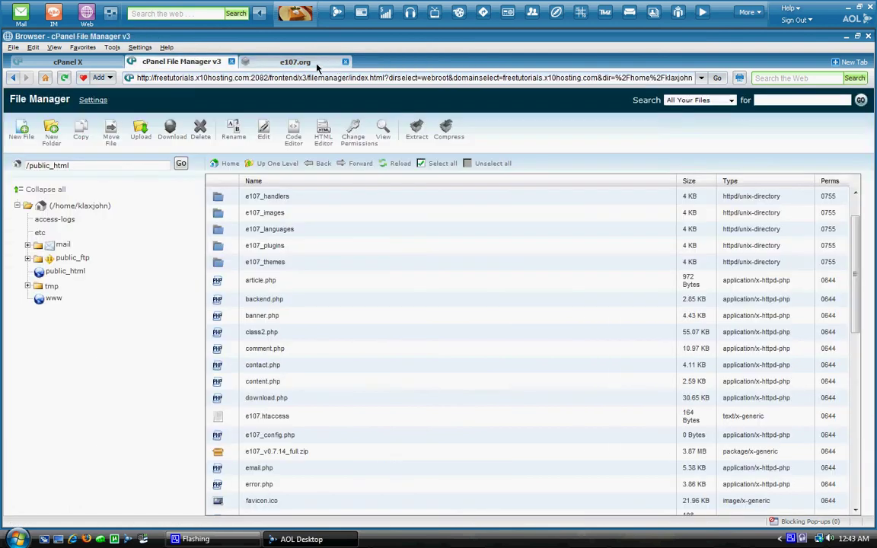
Step: Load freetutorials.x10hosting.com/install.php in the e107.org tab to start the installer
click(289, 61)
click(335, 77)
text(fre)
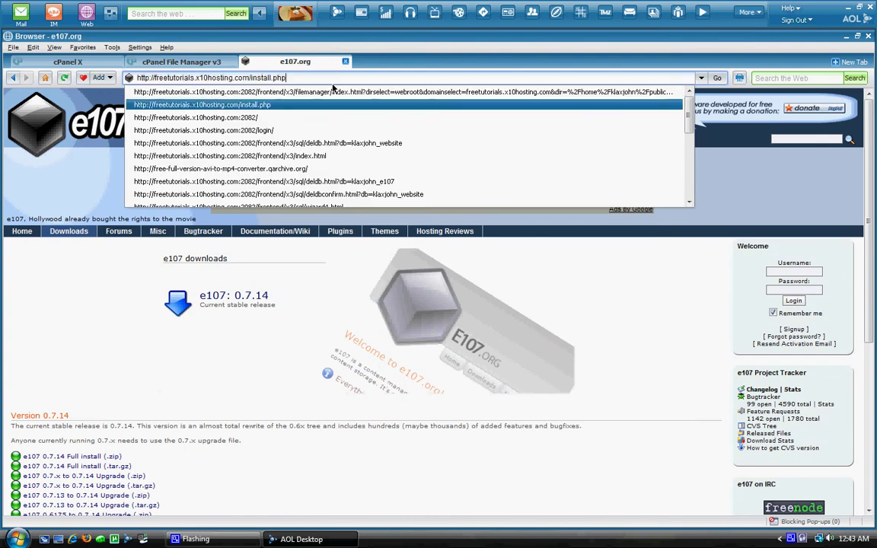
key(Down)
key(Up)
key(Escape)
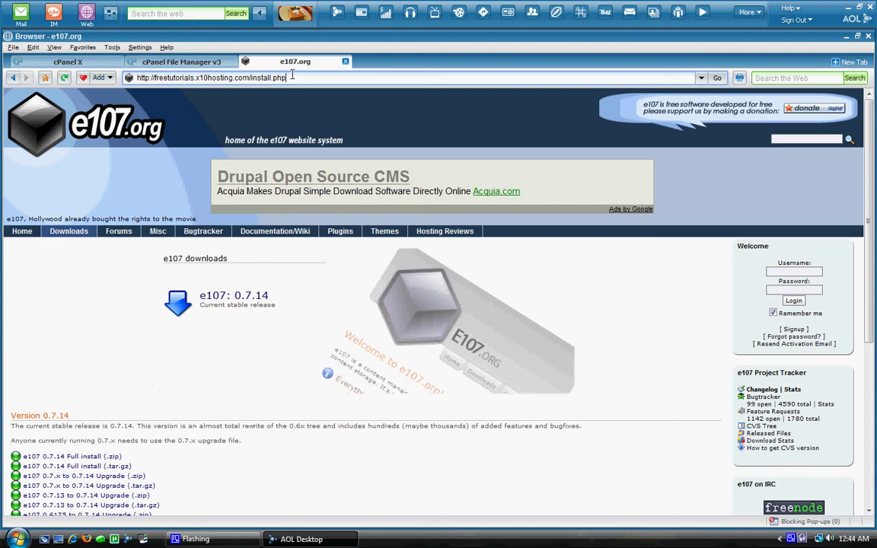
key(Return)
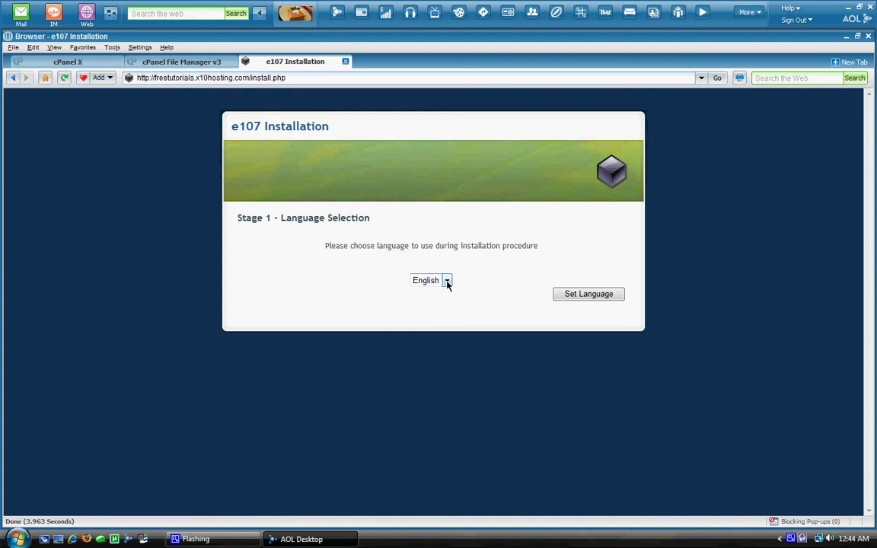
Step: Confirm English as the installation language and begin entering the MySQL username
click(586, 295)
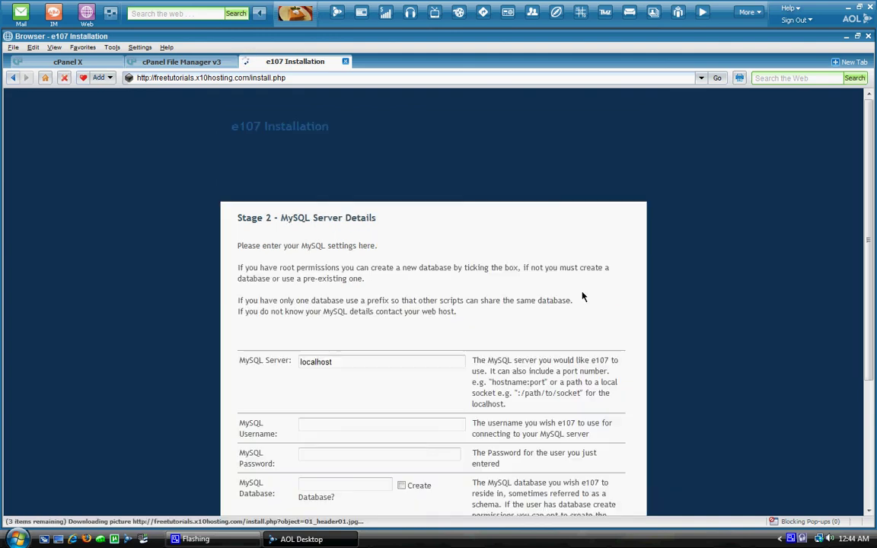
scroll(358, 346, down, 1)
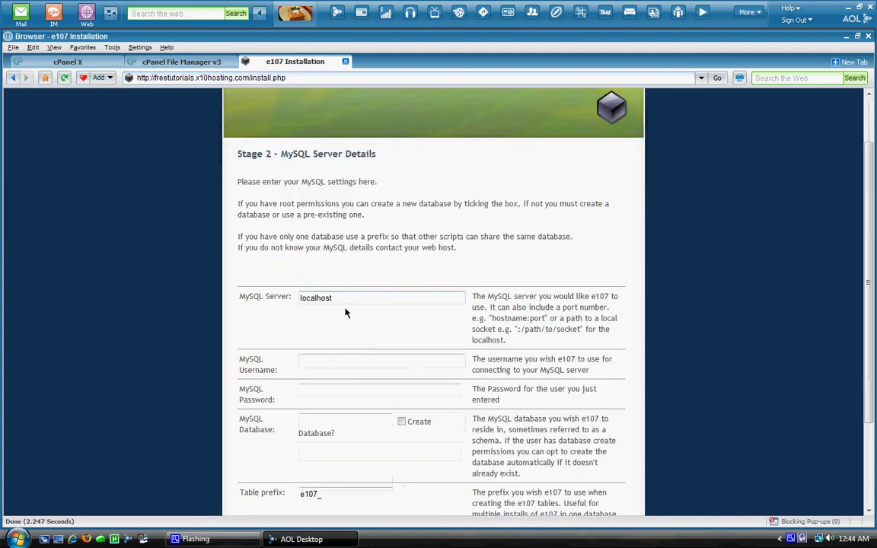
scroll(325, 356, down, 1)
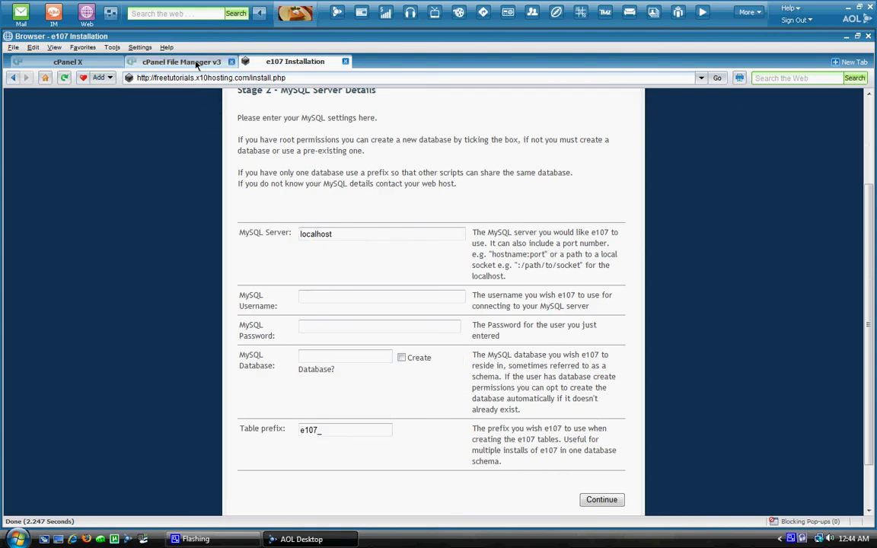
click(360, 298)
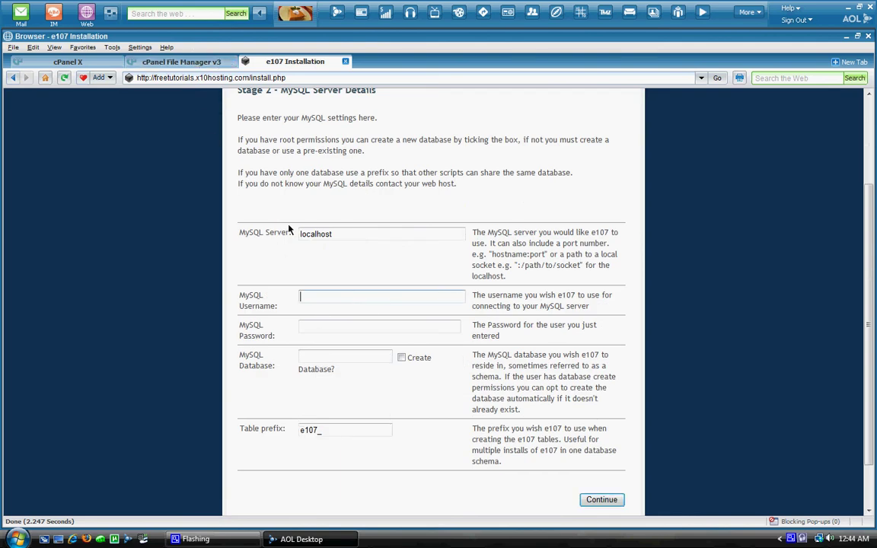
text(klax)
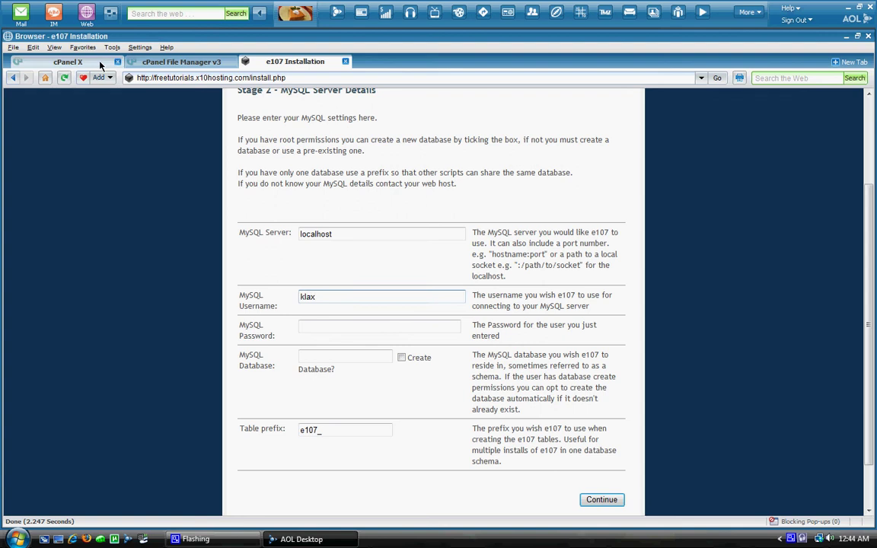
Step: Look up the database and user names on cPanel's MySQL Databases page
click(69, 61)
scroll(341, 299, down, 5)
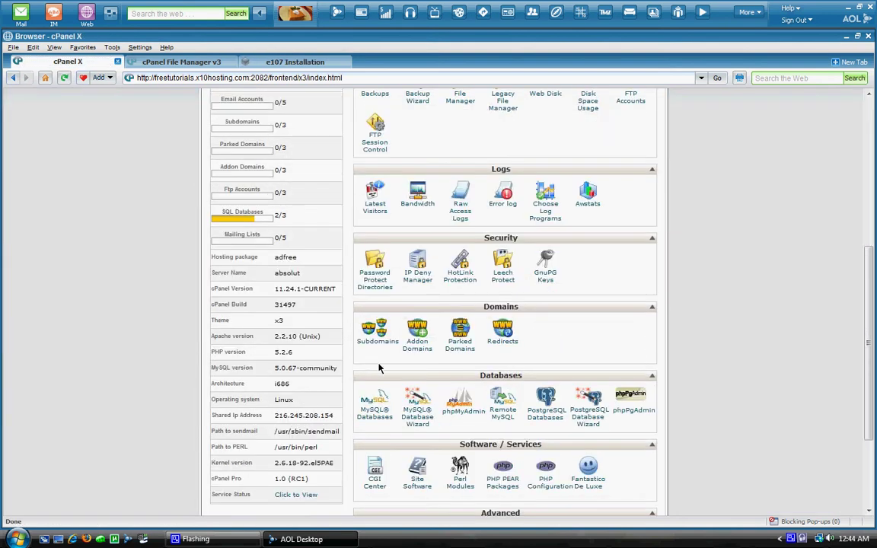
click(384, 415)
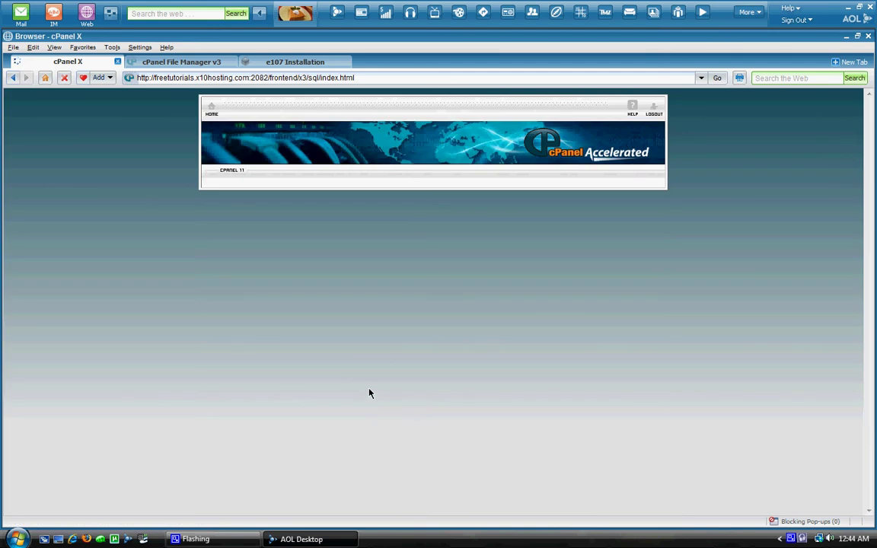
scroll(369, 394, down, 5)
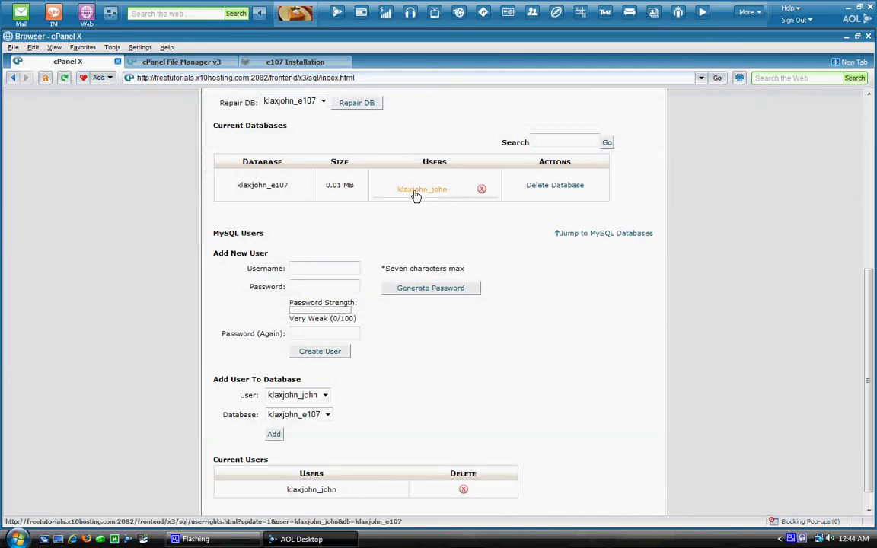
click(314, 64)
Step: Enter the MySQL username and password in the installer's MySQL form
click(344, 294)
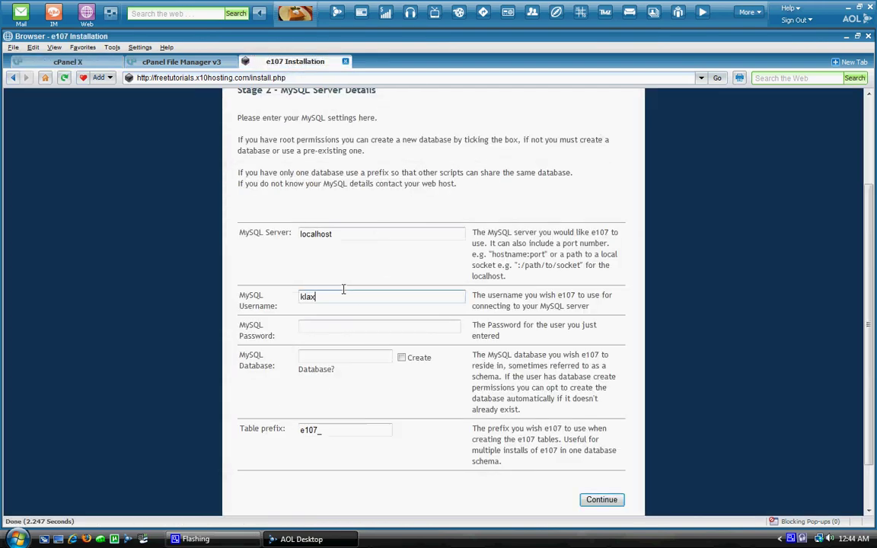
text(john_john)
key(Tab)
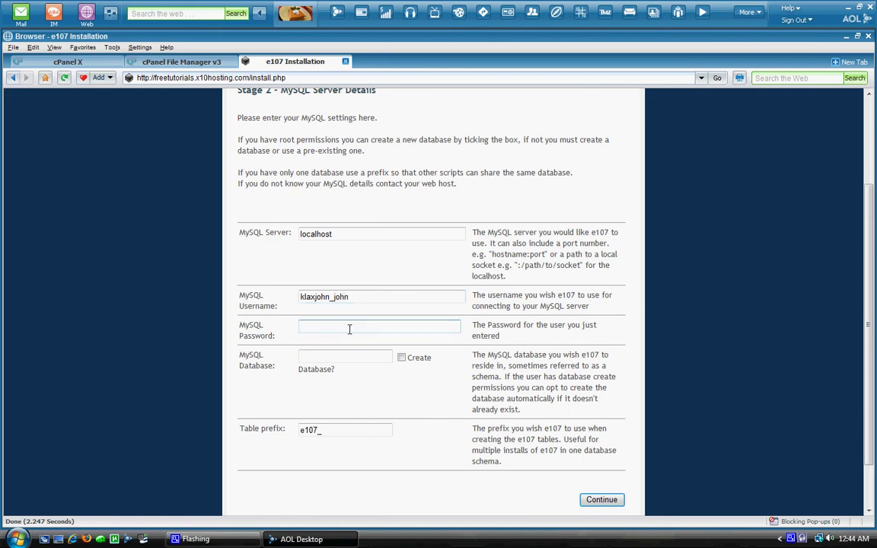
text(•••••)
key(Tab)
Step: Enter the account-prefixed e107 database name, check the table prefix, and submit the MySQL settings
click(143, 61)
click(108, 63)
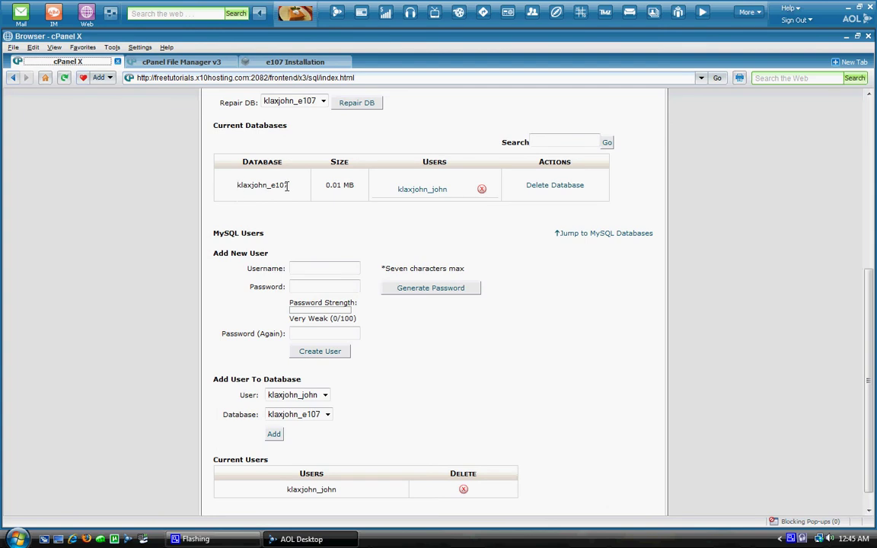
click(267, 63)
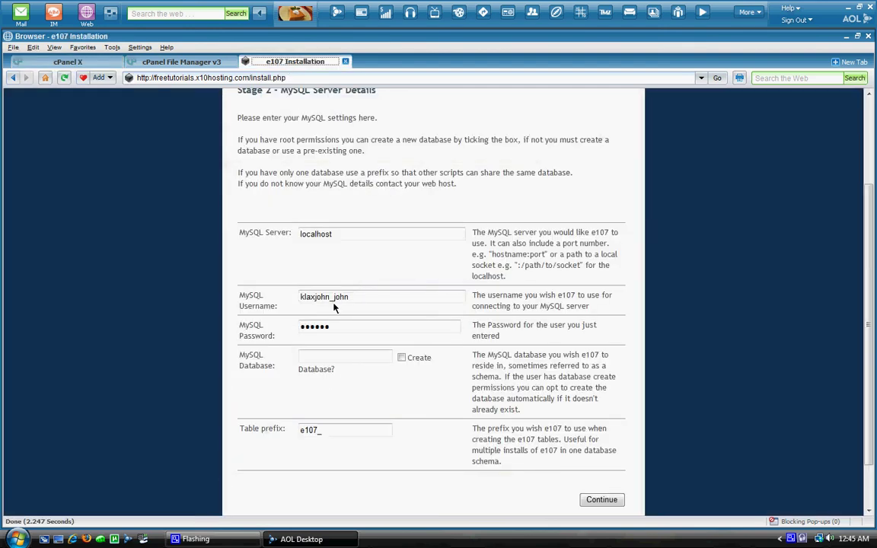
click(335, 356)
text(klax)
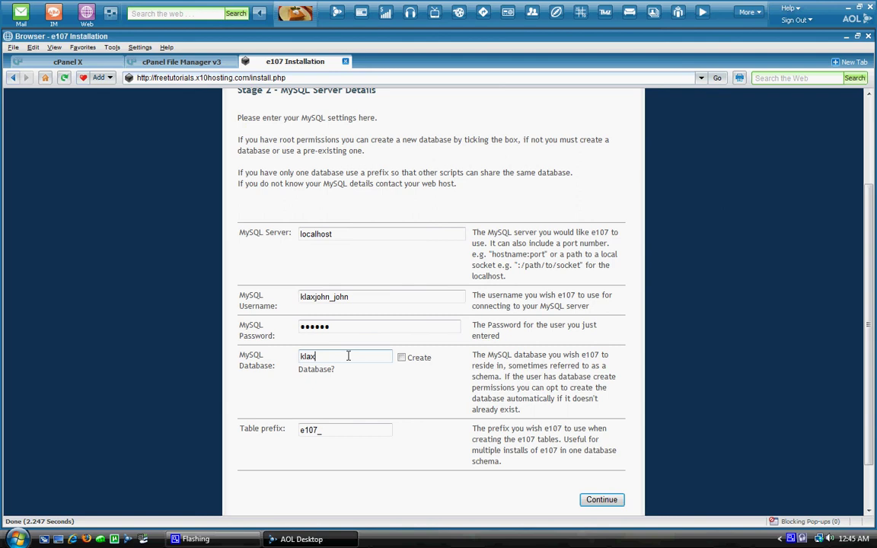
text(john_e107)
click(348, 431)
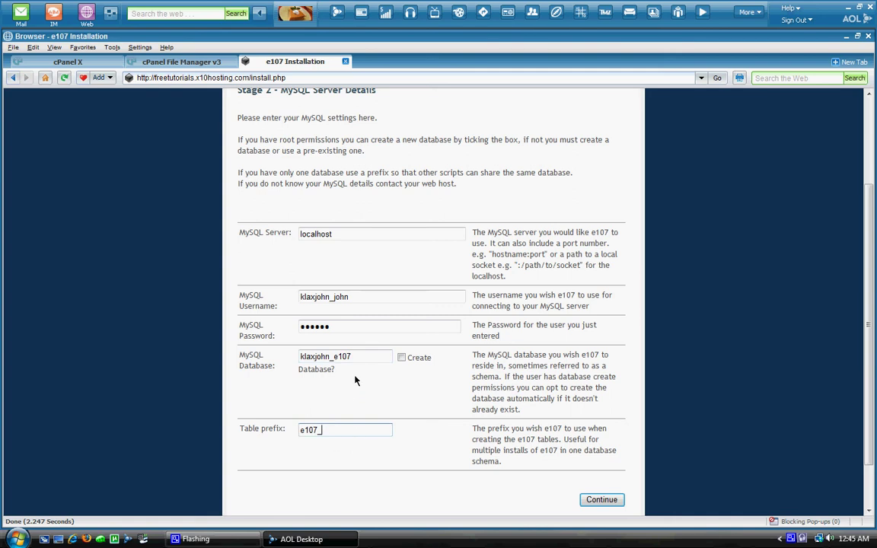
scroll(502, 440, down, 2)
click(596, 440)
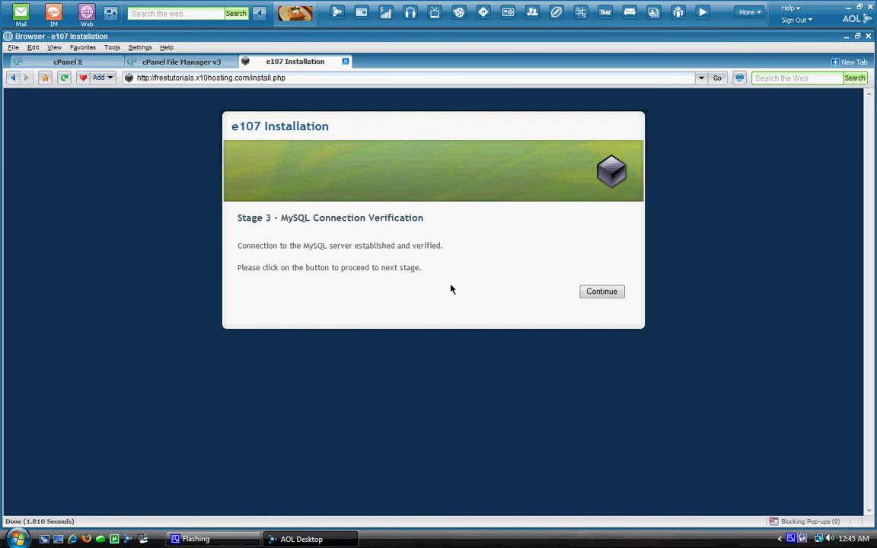
Step: Run the version and file permission checks, compare against the extracted files, and continue the installation
click(591, 294)
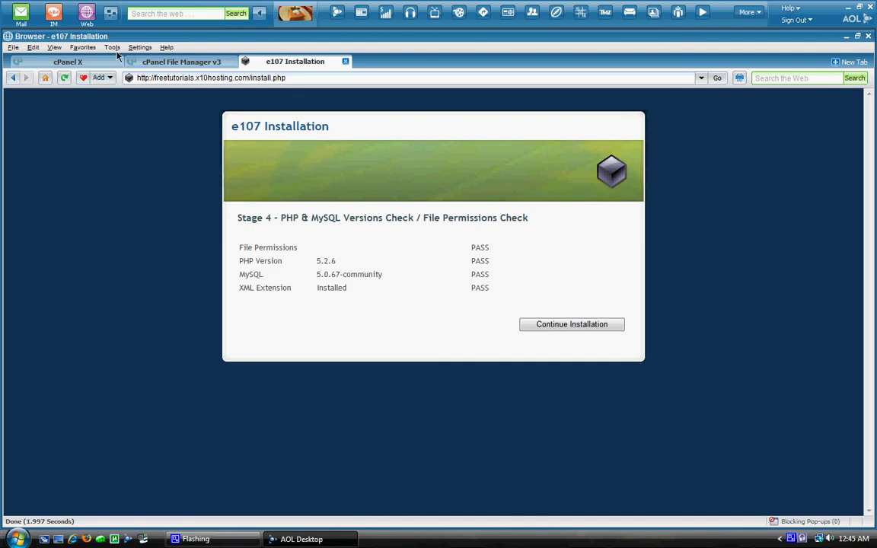
click(164, 60)
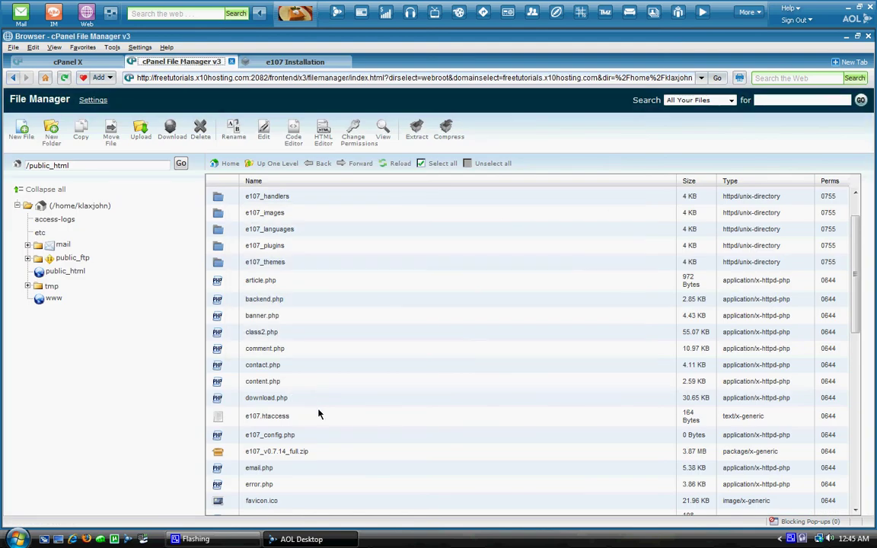
click(293, 61)
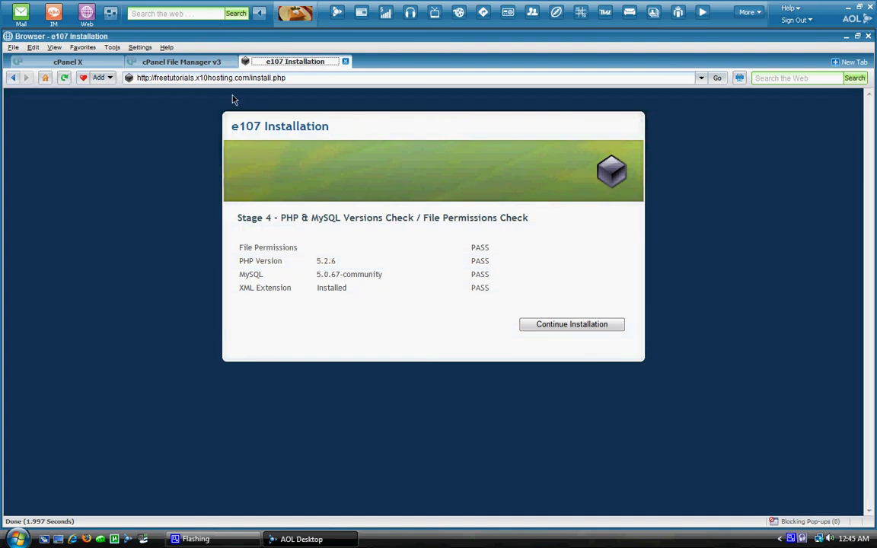
click(191, 60)
scroll(480, 347, down, 3)
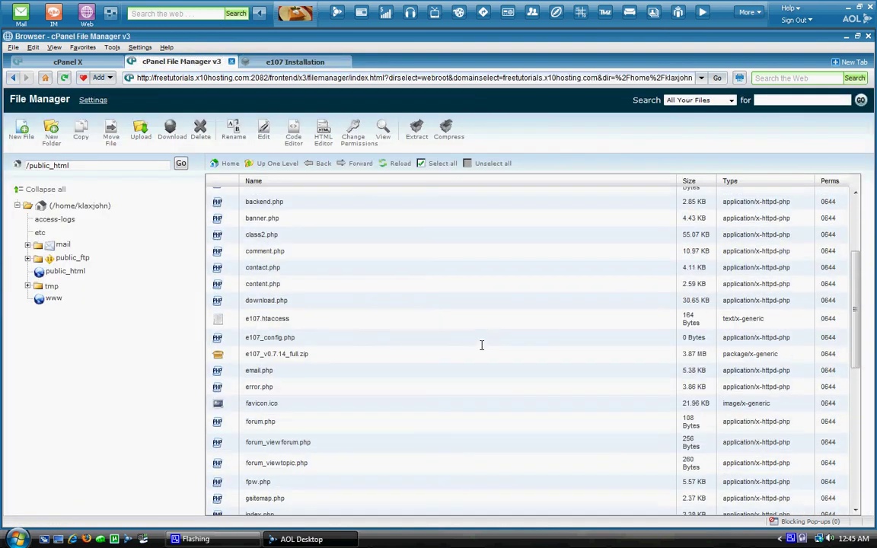
scroll(453, 333, down, 5)
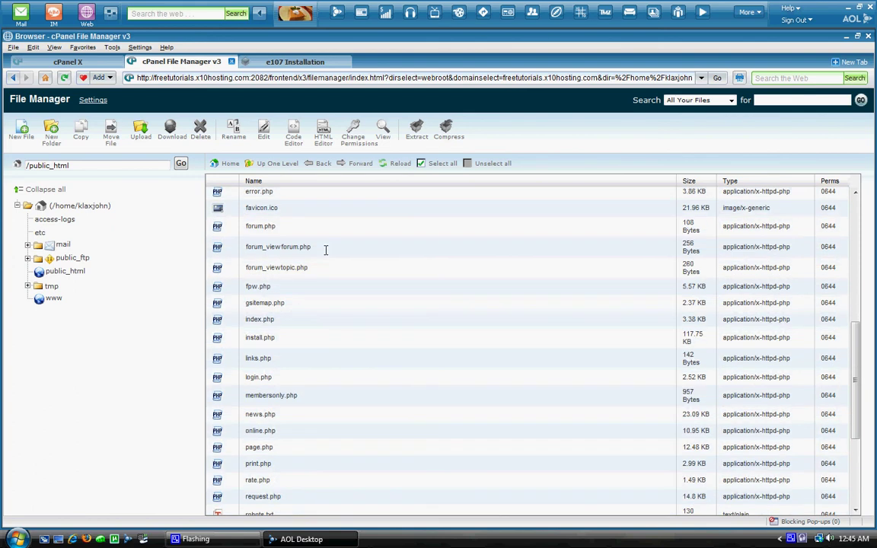
click(295, 62)
click(598, 326)
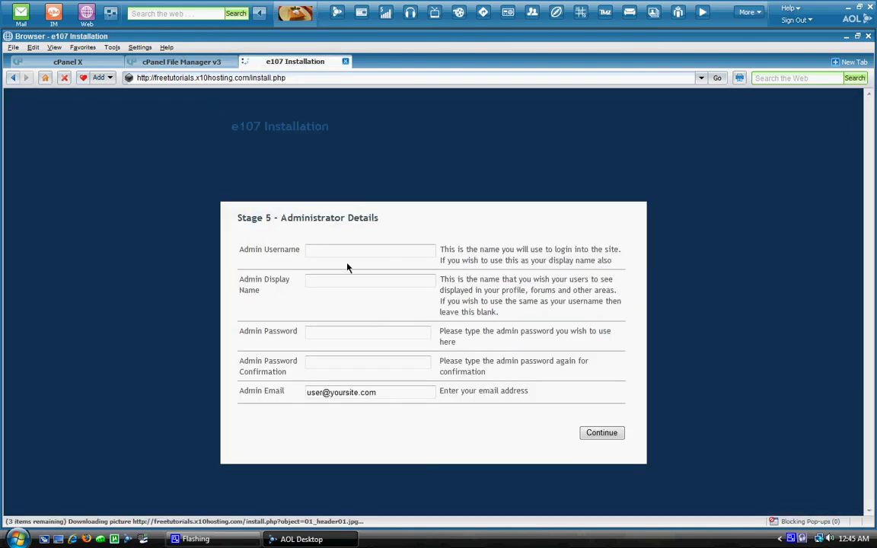
Step: Enter admin username and display name 'test', the account password twice, and an admin e-mail
click(346, 249)
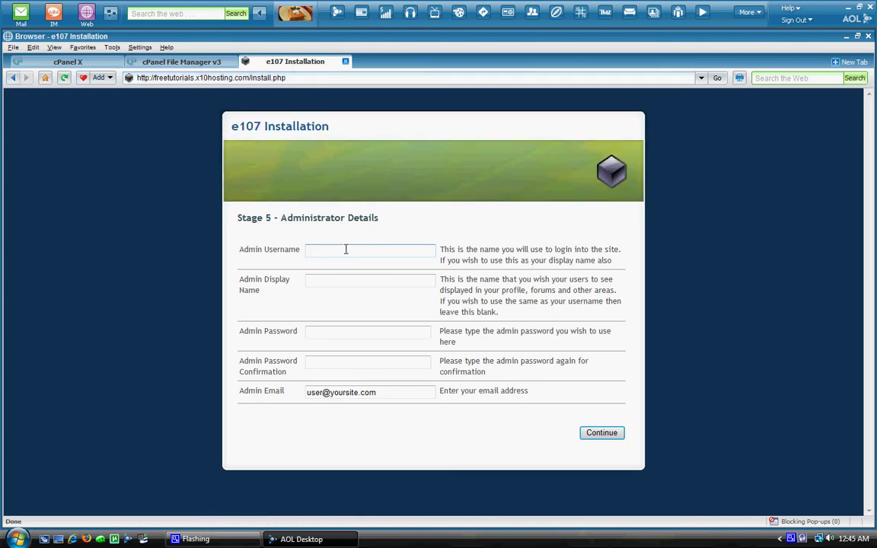
text(test)
key(Tab)
text(test)
key(Tab)
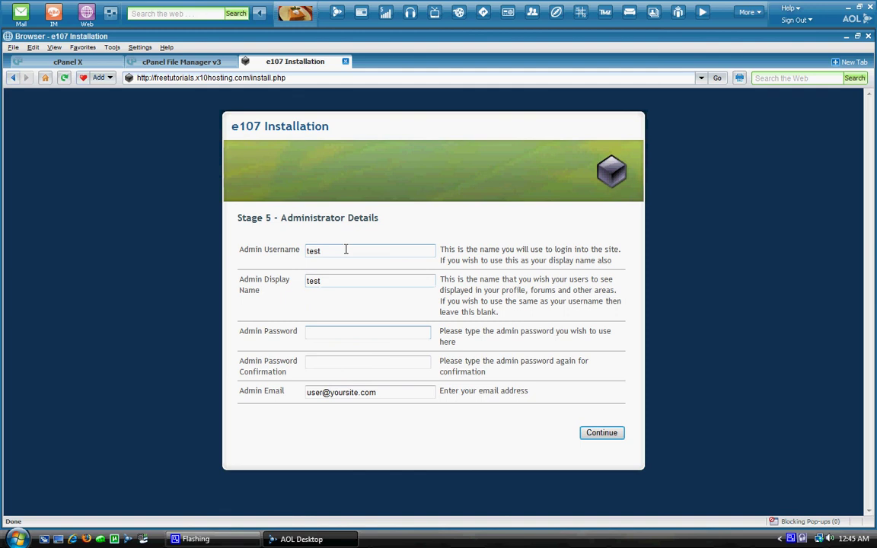
text(test)
key(Tab)
text(test)
key(Tab)
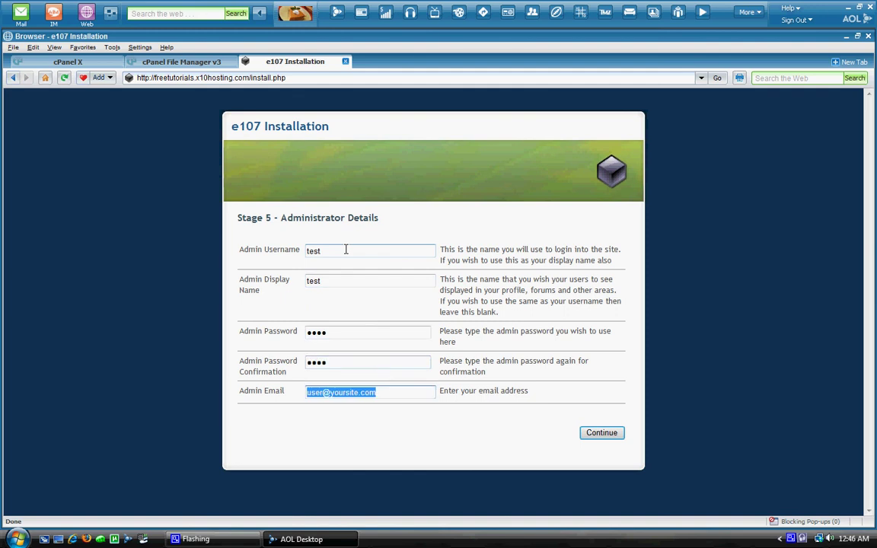
text(test@)
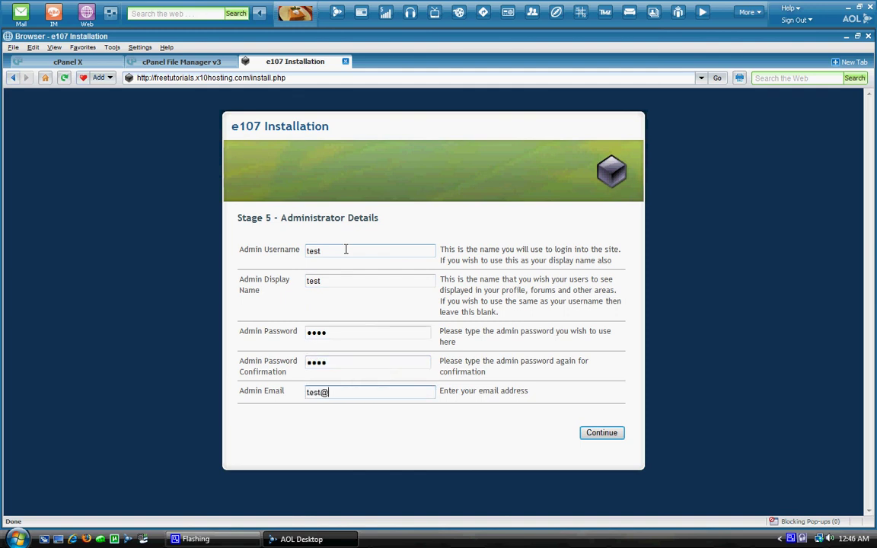
text(test.com)
Step: Submit the administrator details, create the database tables, and finish installing to open the new site
click(605, 436)
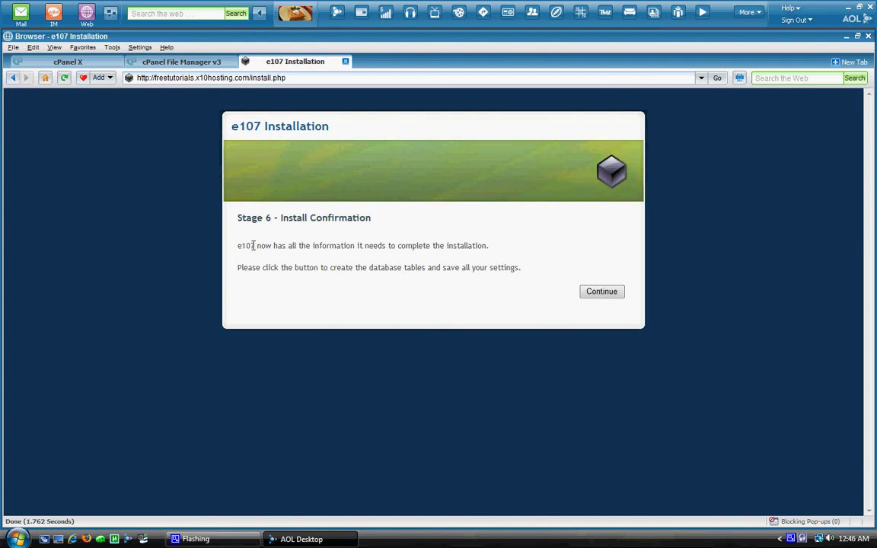
click(590, 293)
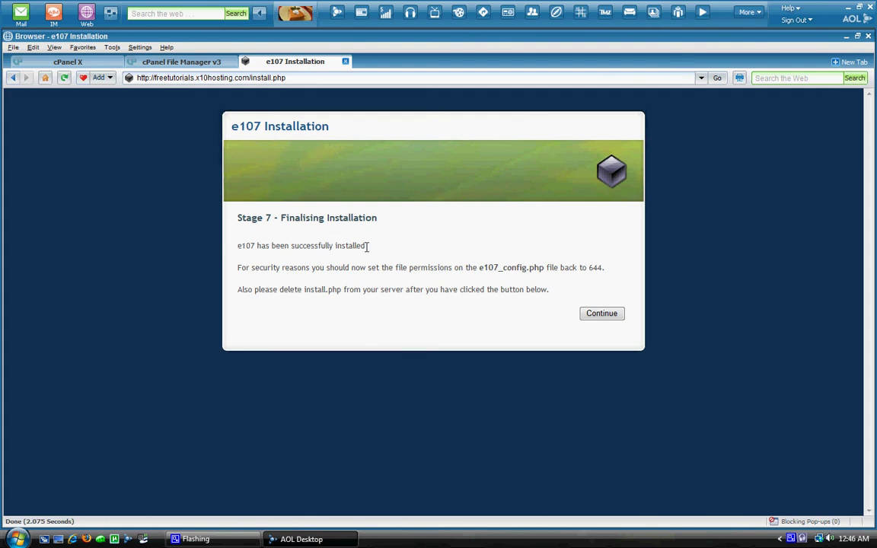
click(591, 318)
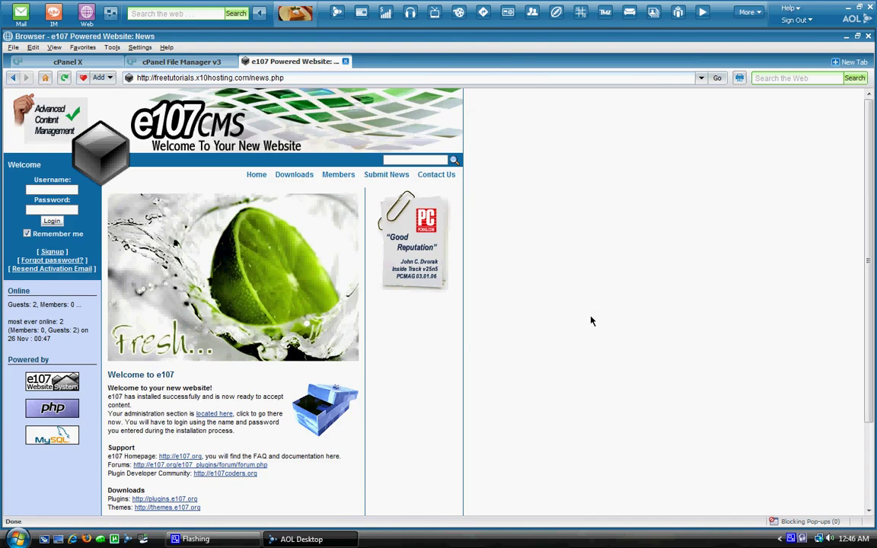
Step: Log in to the new site with the admin username and go to the Admin Area
click(47, 188)
text(test)
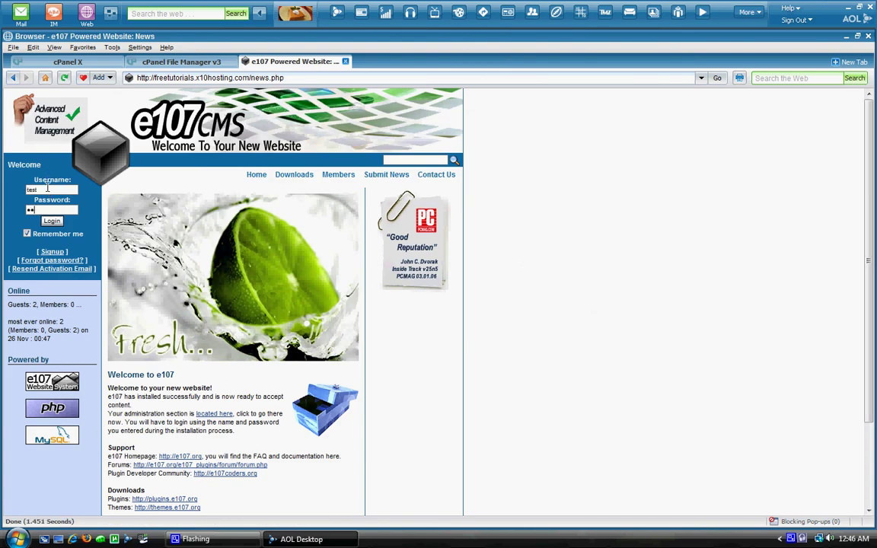
click(51, 220)
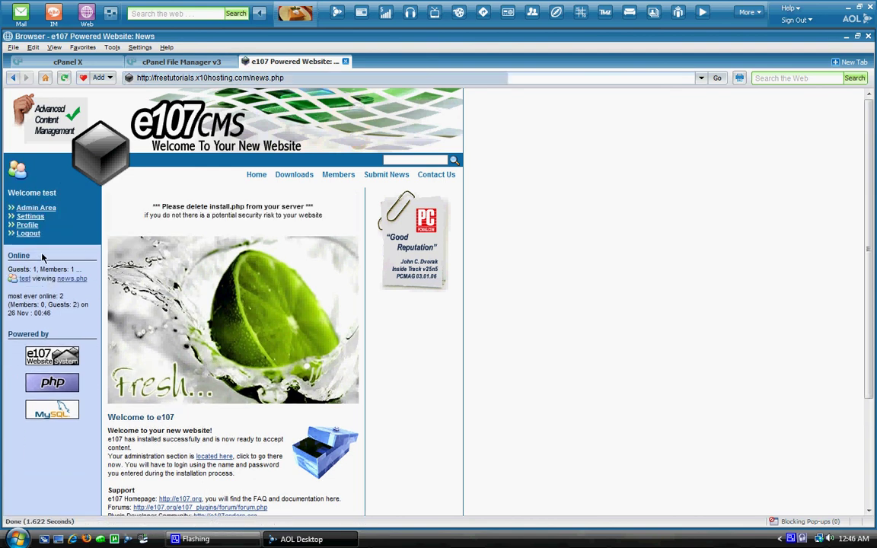
click(45, 210)
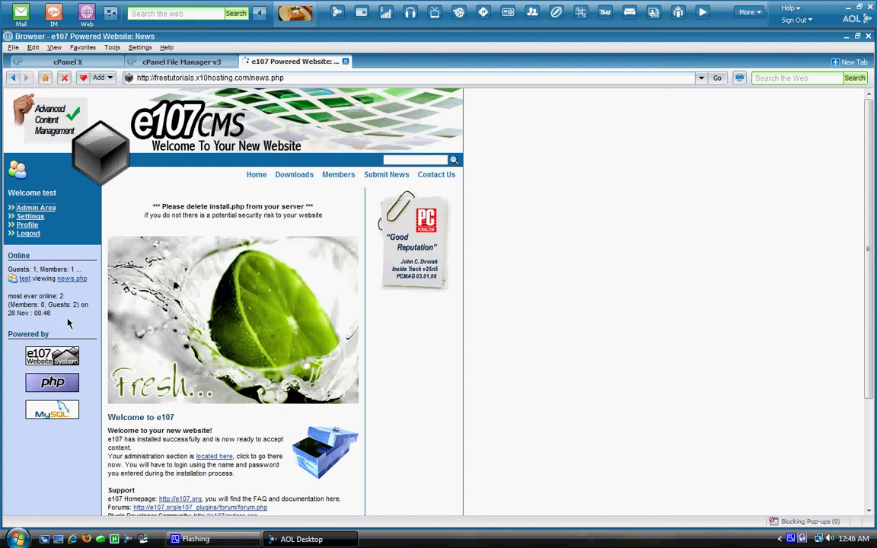